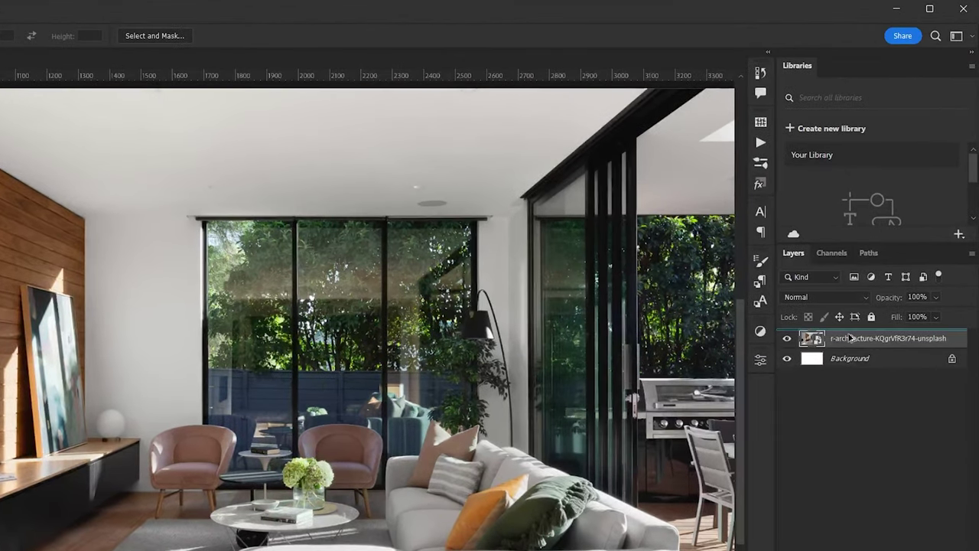
Duplicate the interior photo layer and apply a High Pass filter with a 1-pixel radius to the copy
key("ctrl+j")
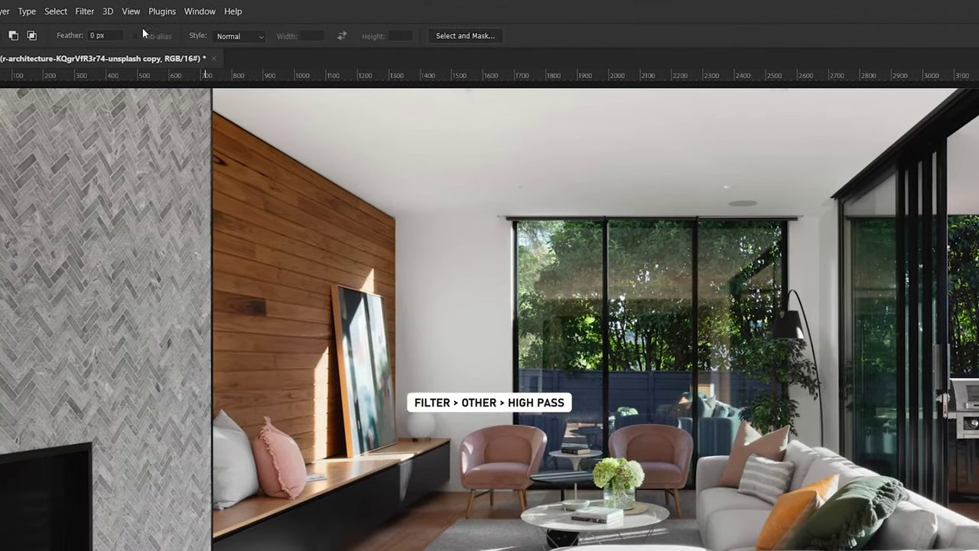
left_click(85, 10)
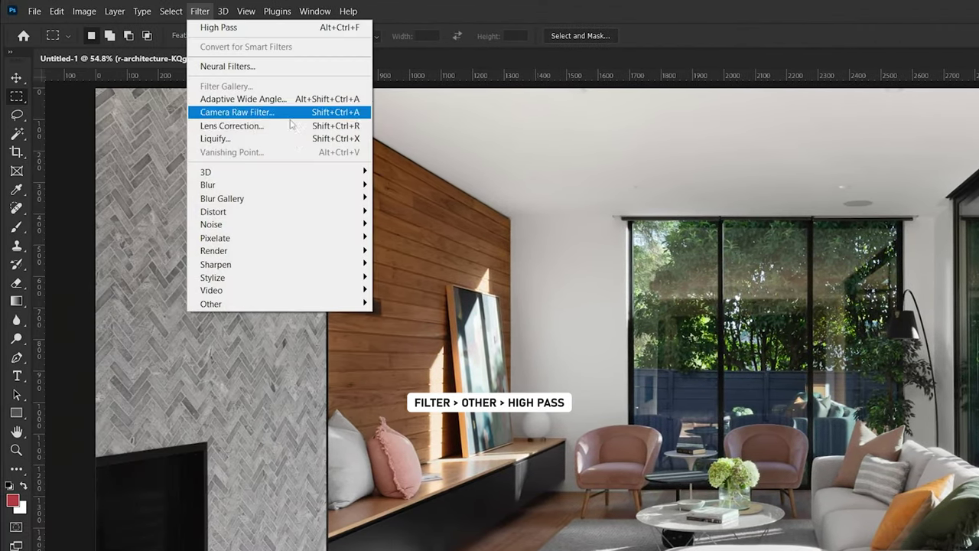
mouse_move(196, 304)
left_click(283, 315)
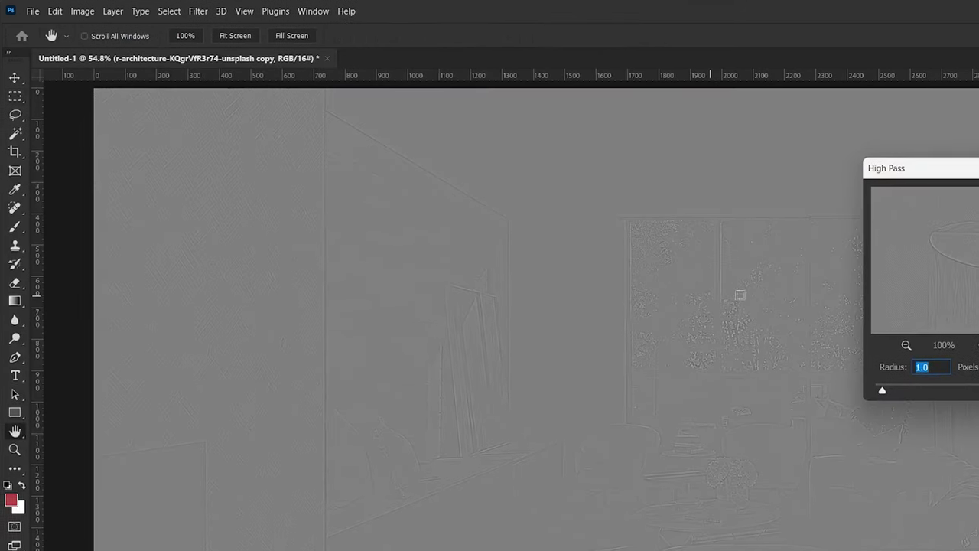
type("1")
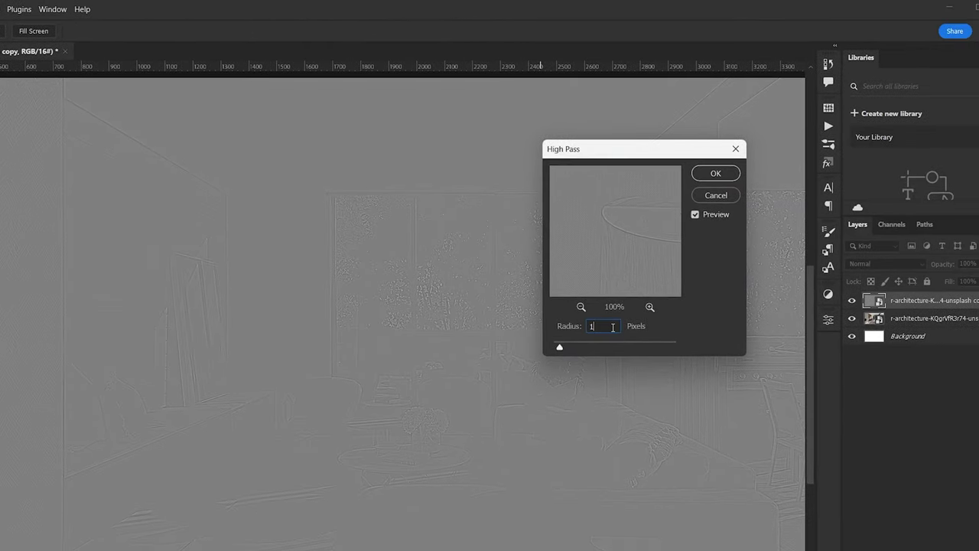
left_click(712, 174)
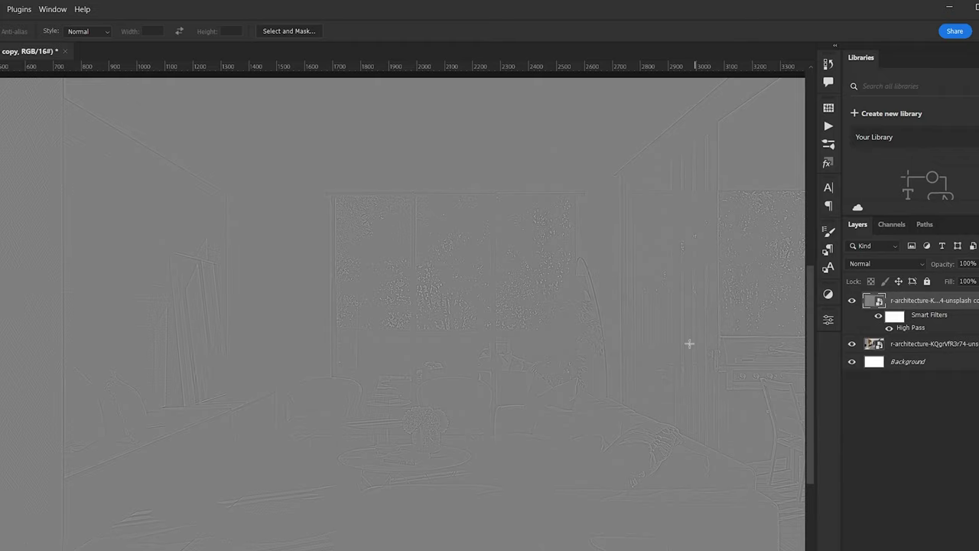
Set the High Pass layer's blend mode to Overlay and toggle its visibility to compare the sharpening on the sofa area
left_click(922, 264)
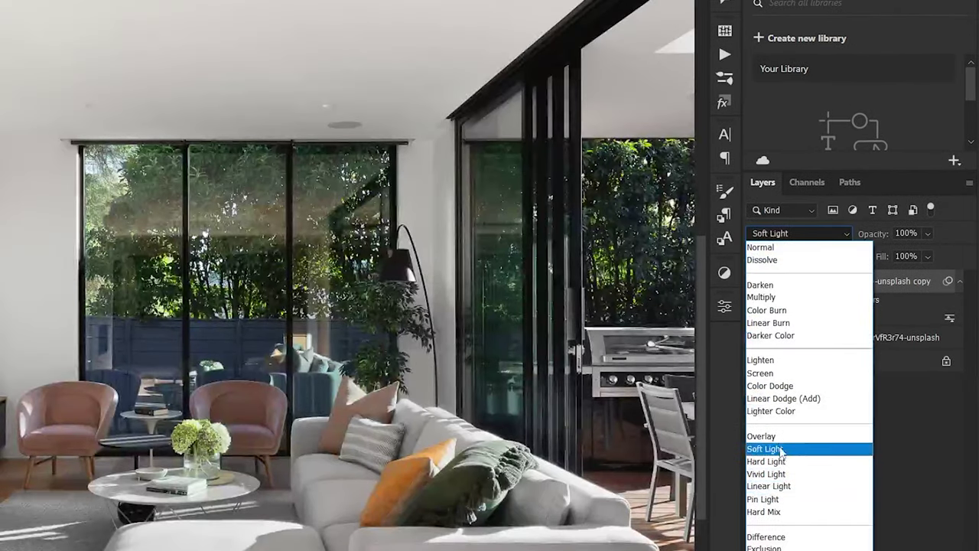
left_click(779, 437)
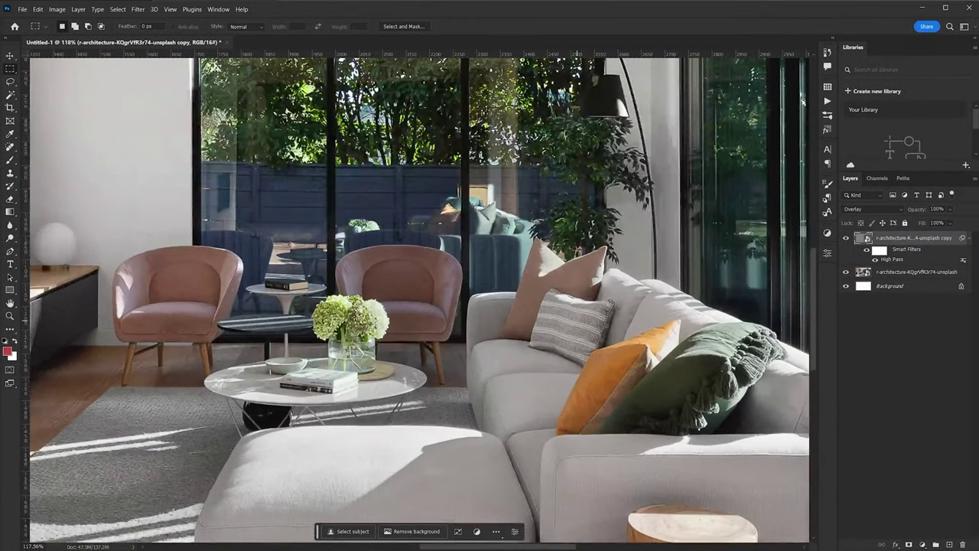
left_click_drag(577, 319, 487, 277)
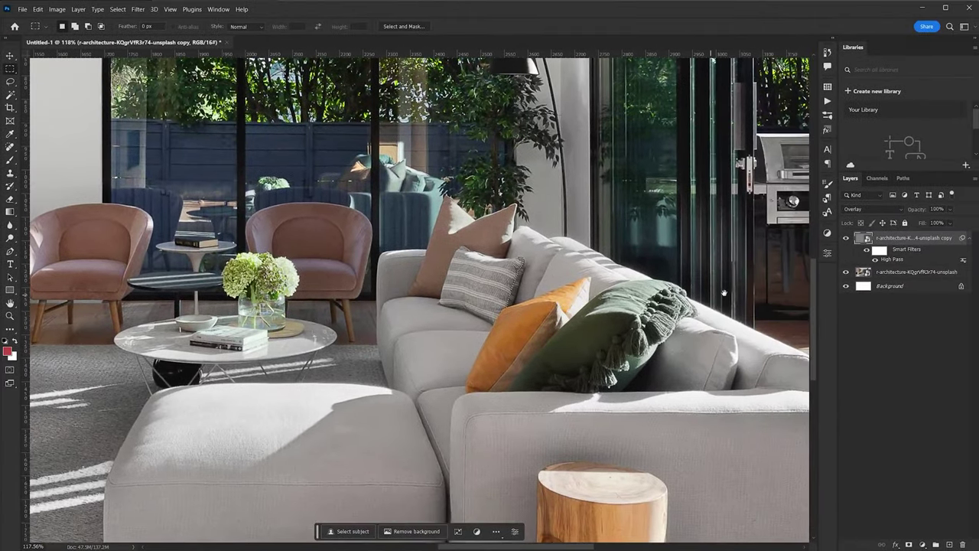
left_click(846, 239)
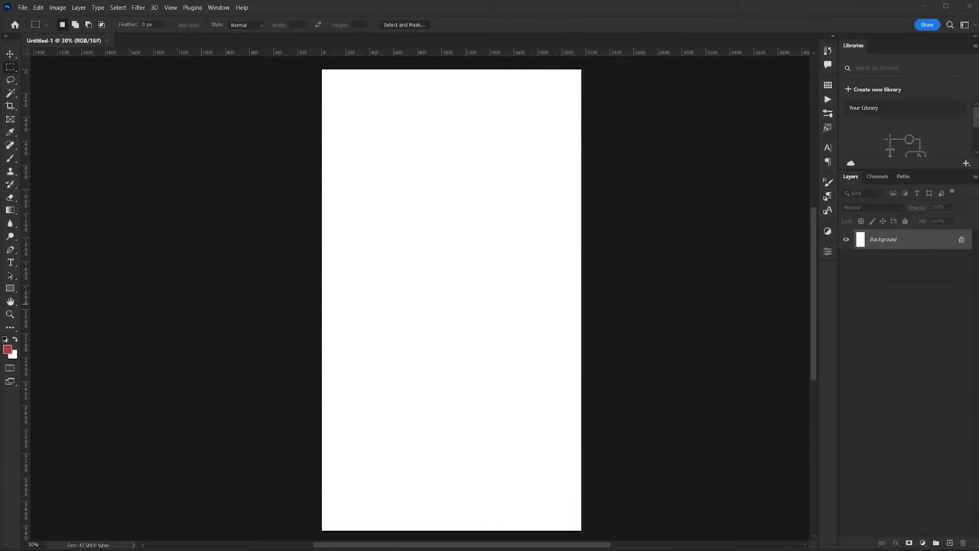
Place the living 1_Specular, living 1 and living 1_Lighting images as layers in the blank portrait document
left_click_drag(906, 313, 487, 319)
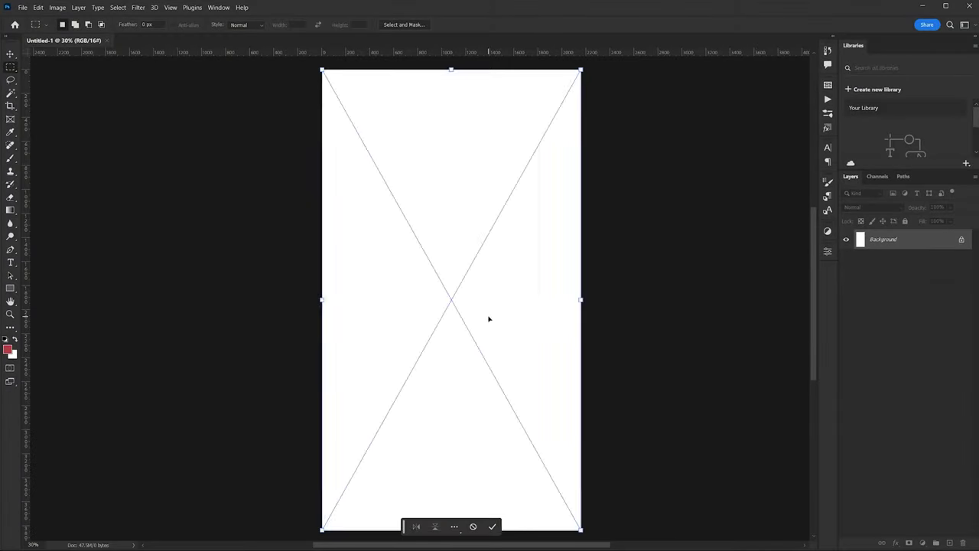
key("Return")
key("Return")
key("Return")
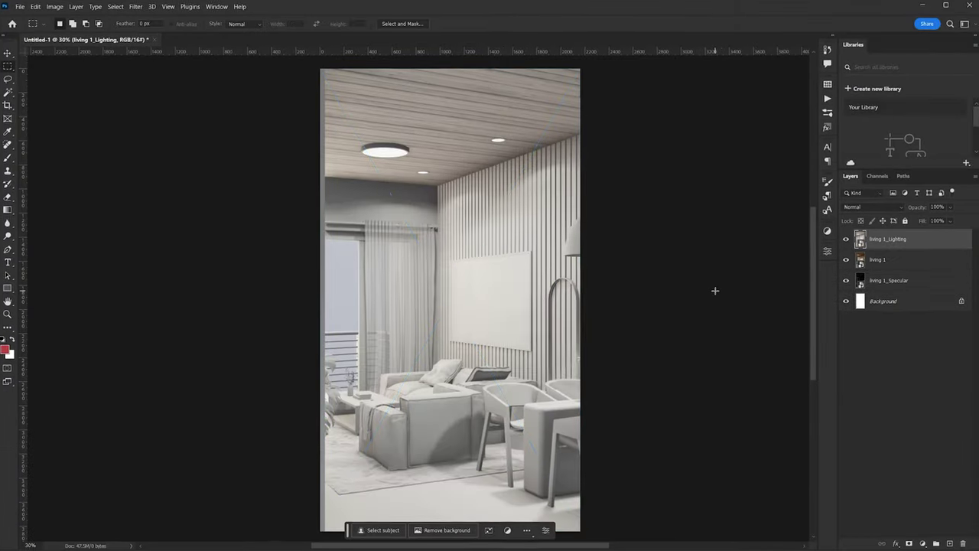
Stack the layers with living 1_Specular on top, living 1_Lighting beneath it and living 1 below, and hide the specular layer
left_click_drag(903, 262, 911, 290)
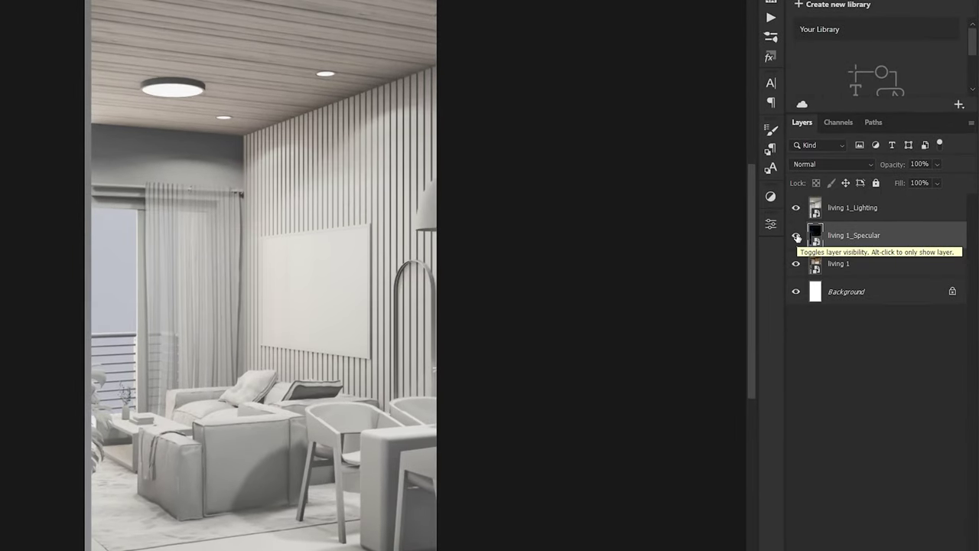
left_click(795, 235)
left_click_drag(868, 212, 895, 242)
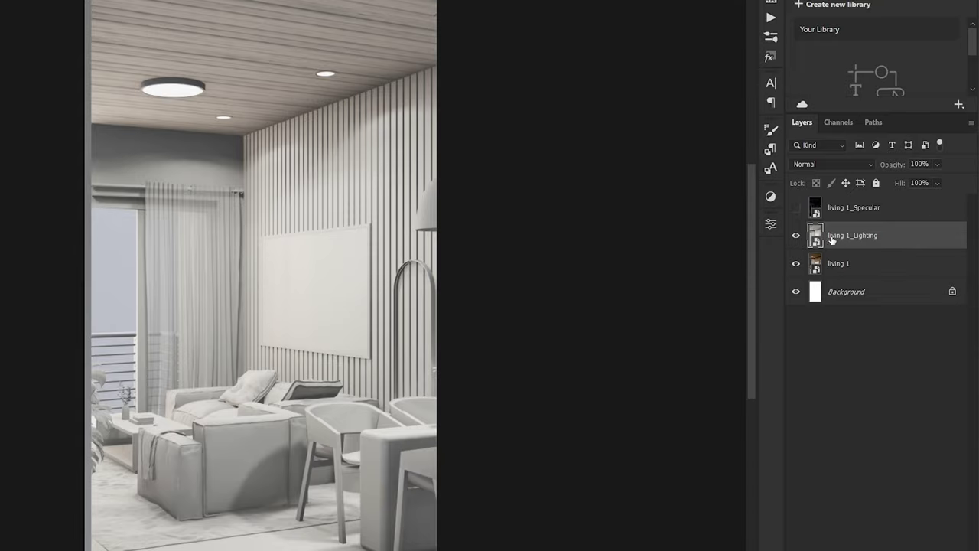
Blend the living 1_Lighting layer in Overlay mode at 20% opacity and compare the render with and without it
left_click(832, 164)
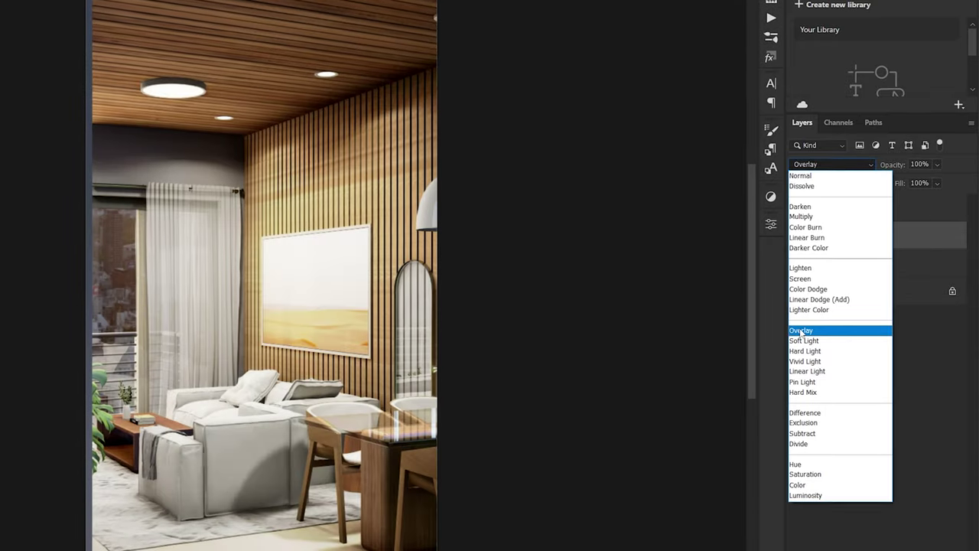
left_click(800, 330)
left_click_drag(906, 173, 850, 179)
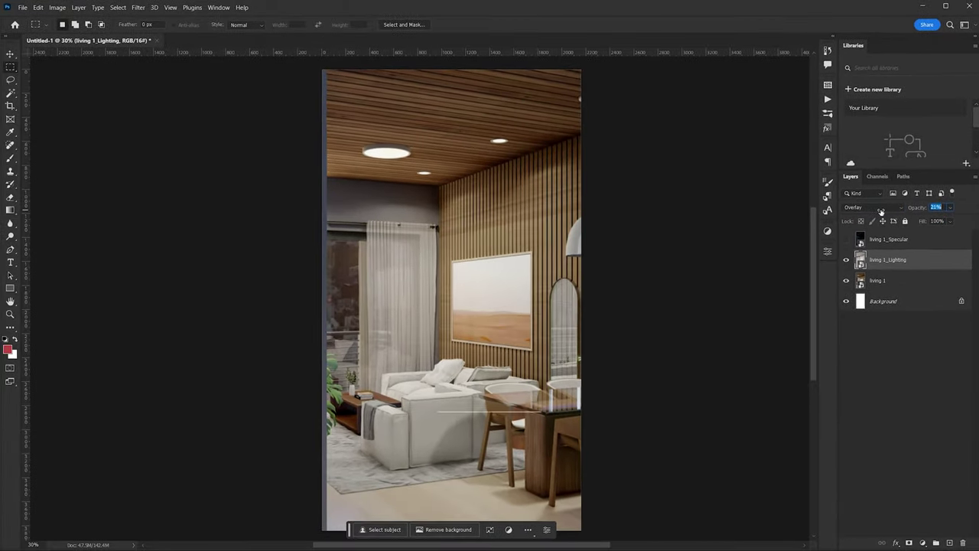
left_click(846, 261)
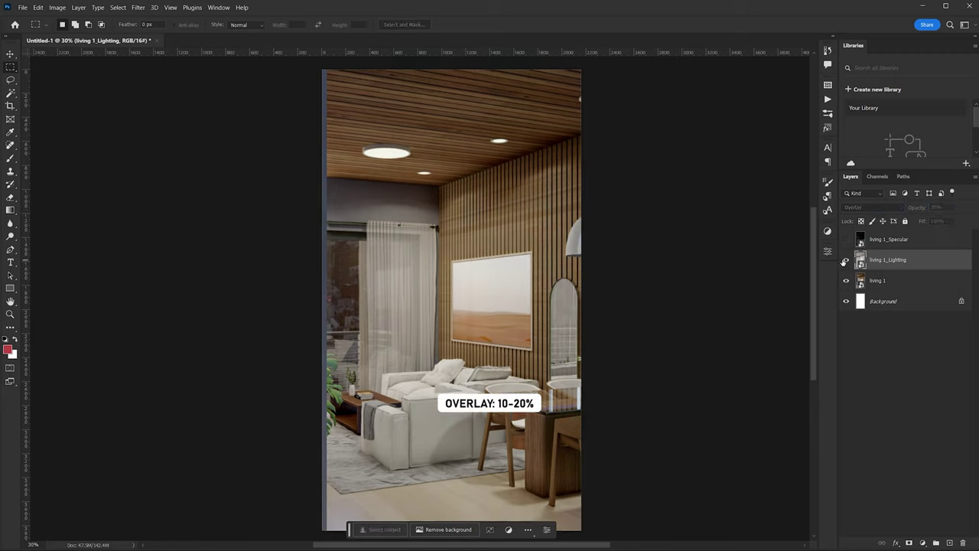
left_click(845, 262)
left_click(844, 261)
left_click(844, 262)
left_click(843, 261)
left_click(843, 261)
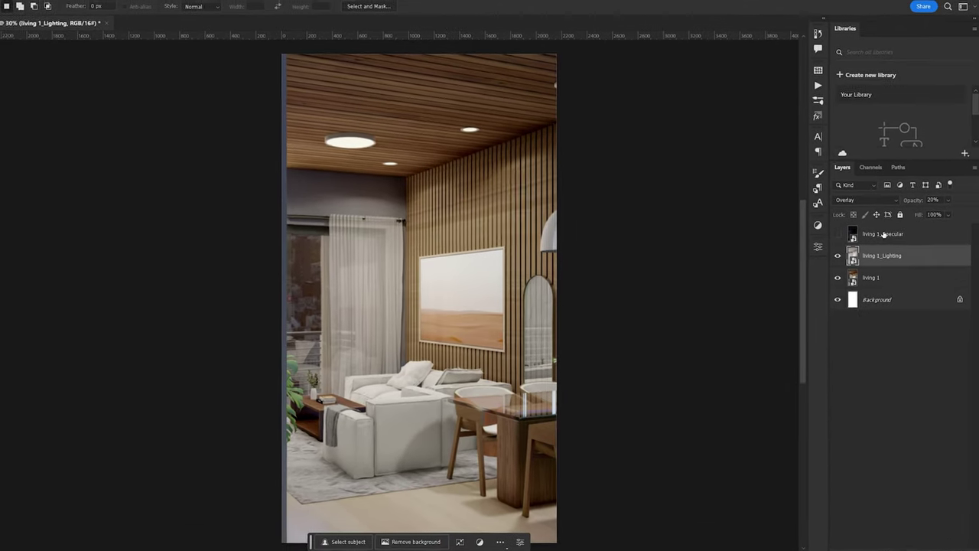
Show the living 1_Specular layer, set its blend mode to Screen and compare the render with and without it
left_click(888, 238)
left_click(846, 239)
left_click(879, 207)
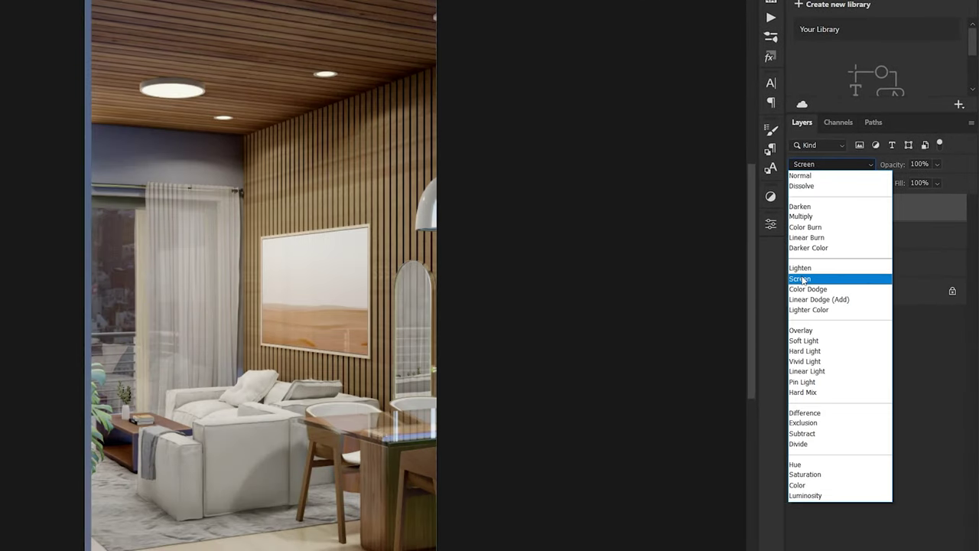
left_click(810, 278)
left_click(796, 207)
left_click(797, 208)
left_click(797, 208)
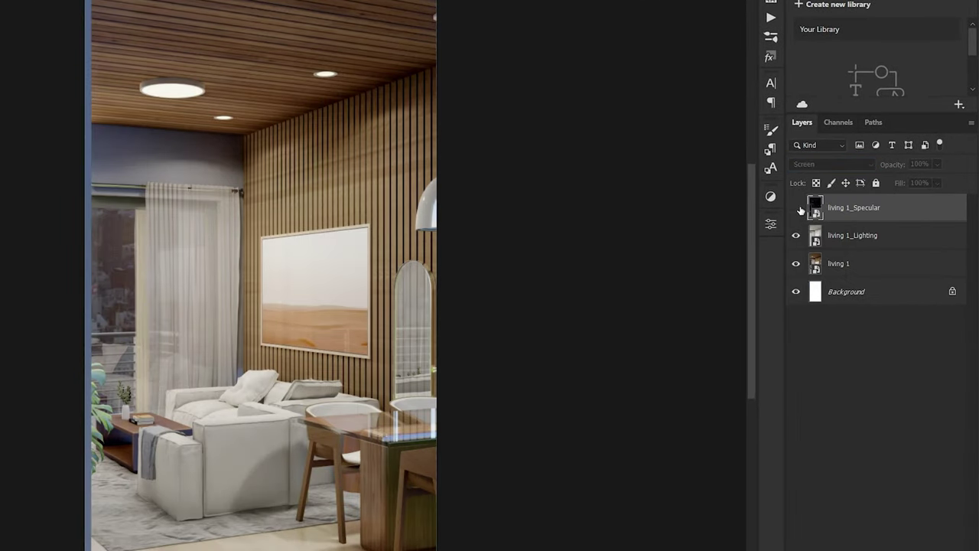
left_click(797, 208)
Lower the opacity of the living 1_Specular layer while checking the reflections up close
scroll(308, 319, "up", 3)
left_click_drag(537, 291, 719, 253)
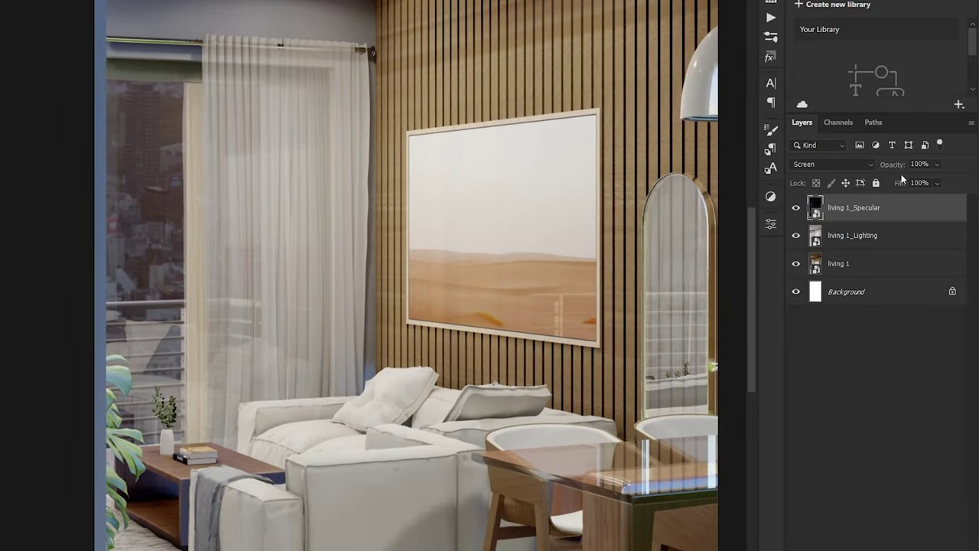
left_click_drag(901, 173, 841, 167)
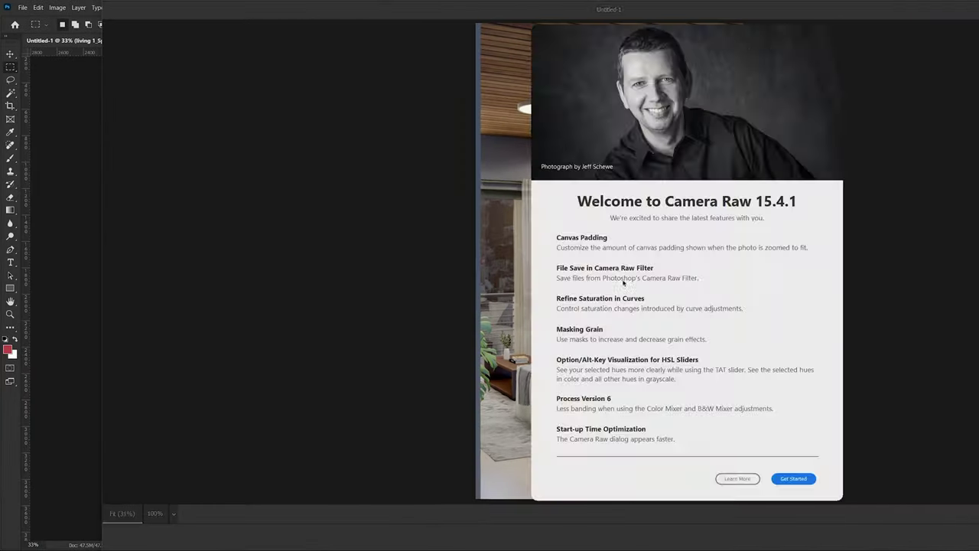
In the Camera Raw Filter, raise Texture and Clarity slightly and adjust the tone curve of the merged render
key("Return")
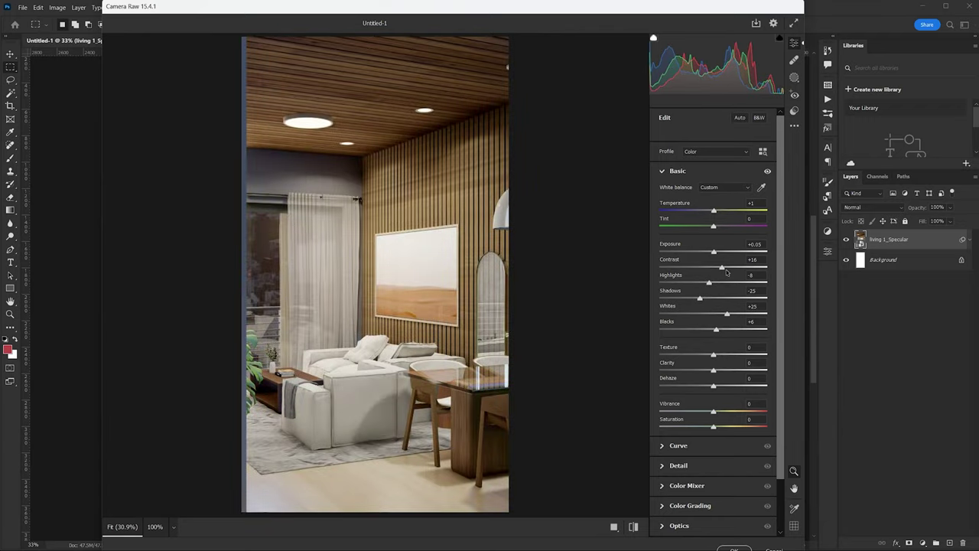
left_click_drag(712, 354, 717, 354)
left_click_drag(712, 370, 717, 369)
left_click(678, 445)
left_click_drag(688, 299, 689, 303)
Increase the sharpening slightly, shift the red hue to about -12 in the Color Mixer and open the Color Grading settings
left_click(678, 404)
left_click_drag(660, 256, 675, 257)
left_click(686, 316)
left_click_drag(712, 288, 706, 287)
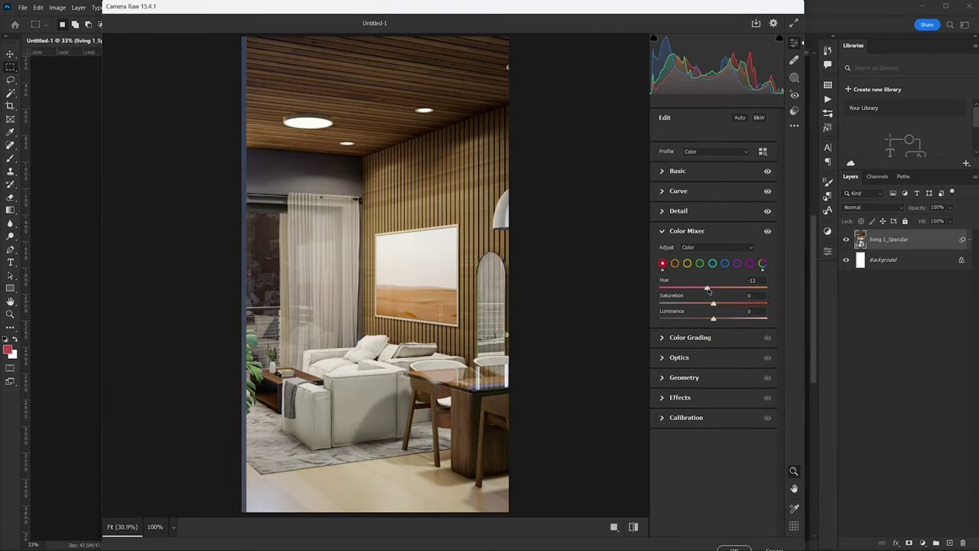
left_click(690, 337)
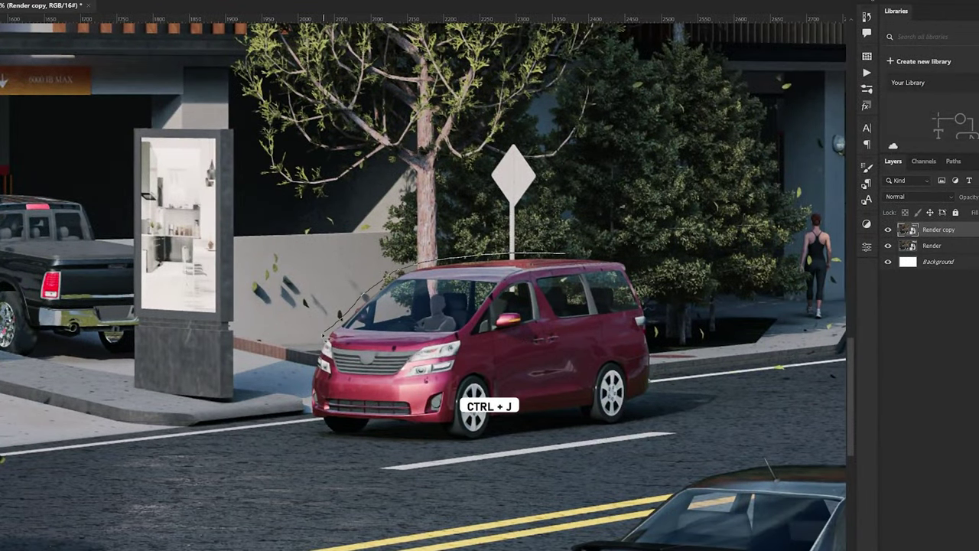
Lasso a loose outline around the red van and turn it into a layer mask on the Render copy layer
mouse_move(323, 336)
left_mouse_down()
mouse_move(310, 422)
mouse_move(378, 435)
left_mouse_up()
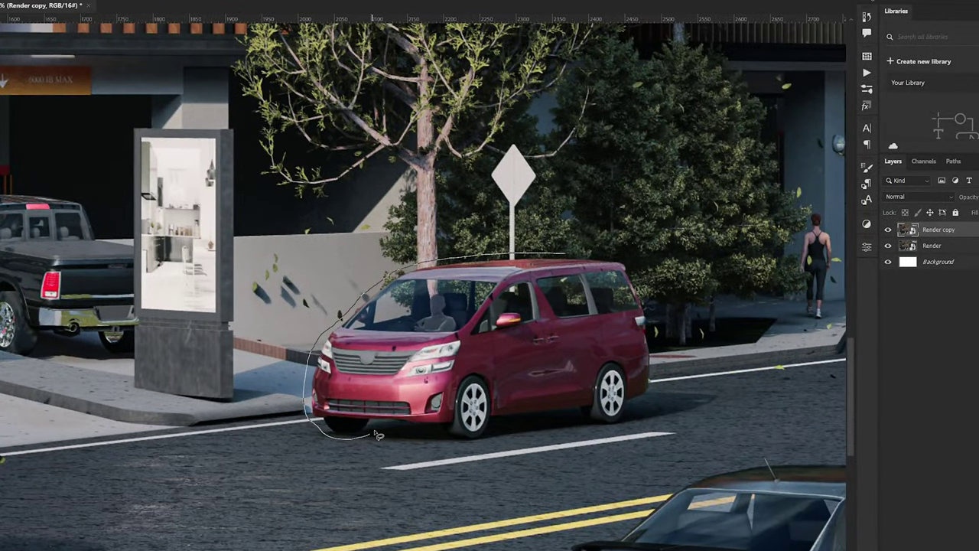
left_click_drag(655, 395, 647, 298)
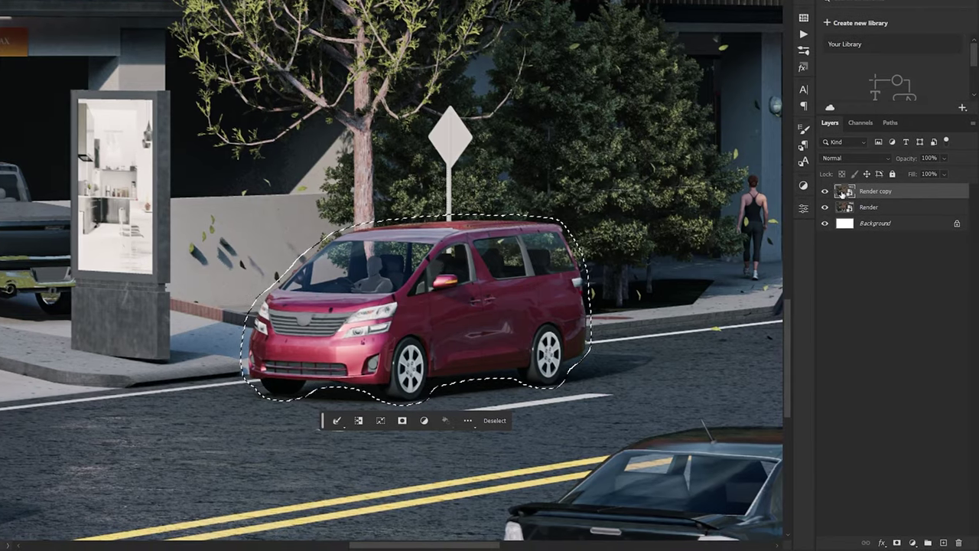
left_click(896, 542)
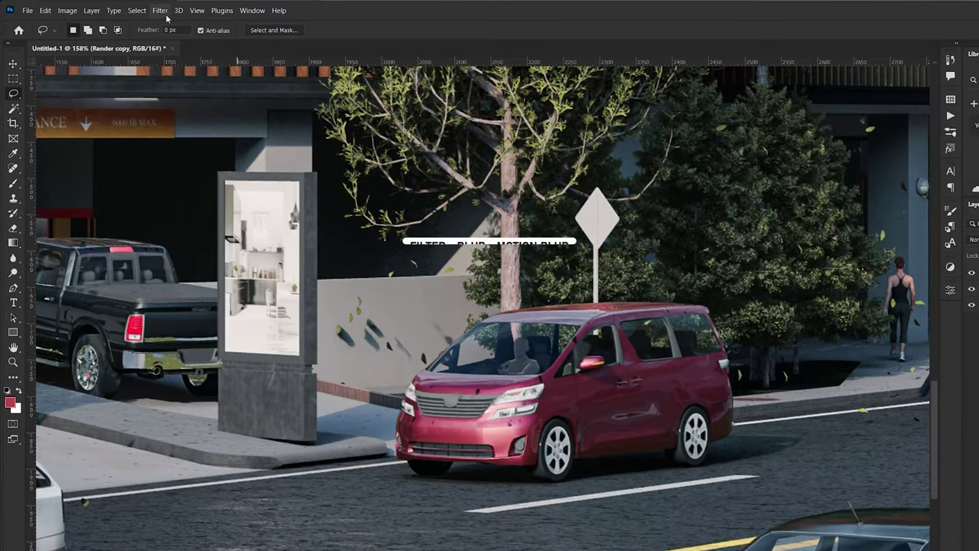
Apply a Motion Blur to the masked van layer with an angle of 14° and a distance of 35 pixels
left_click(160, 10)
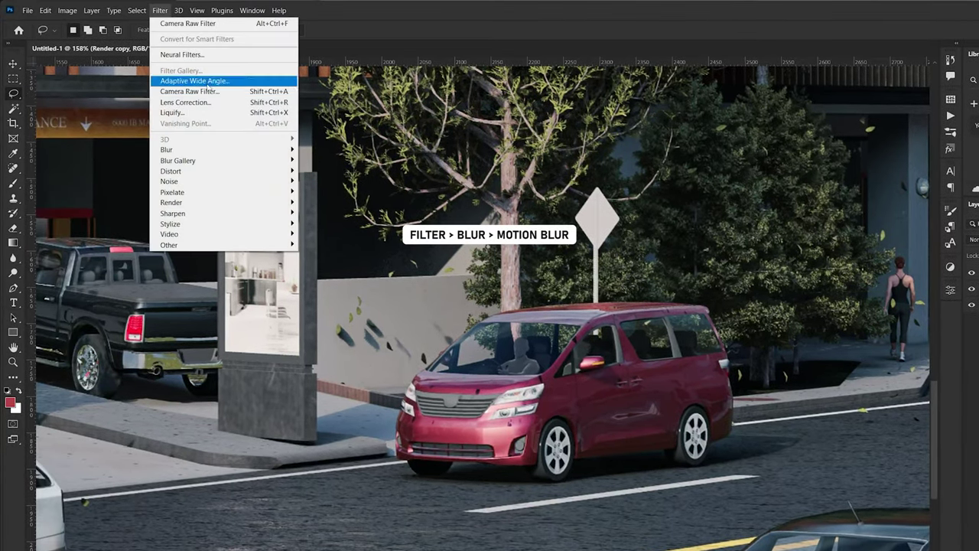
mouse_move(245, 153)
left_click(329, 212)
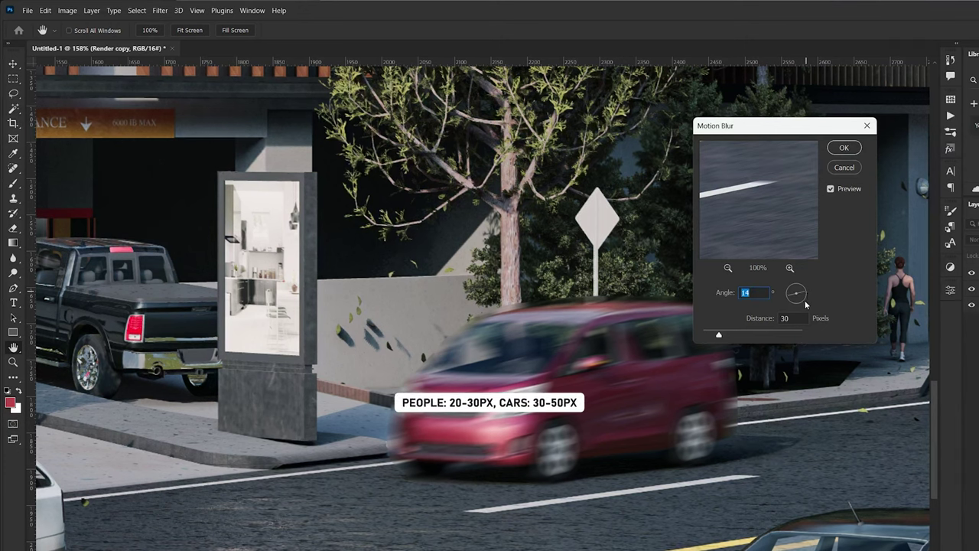
type("40")
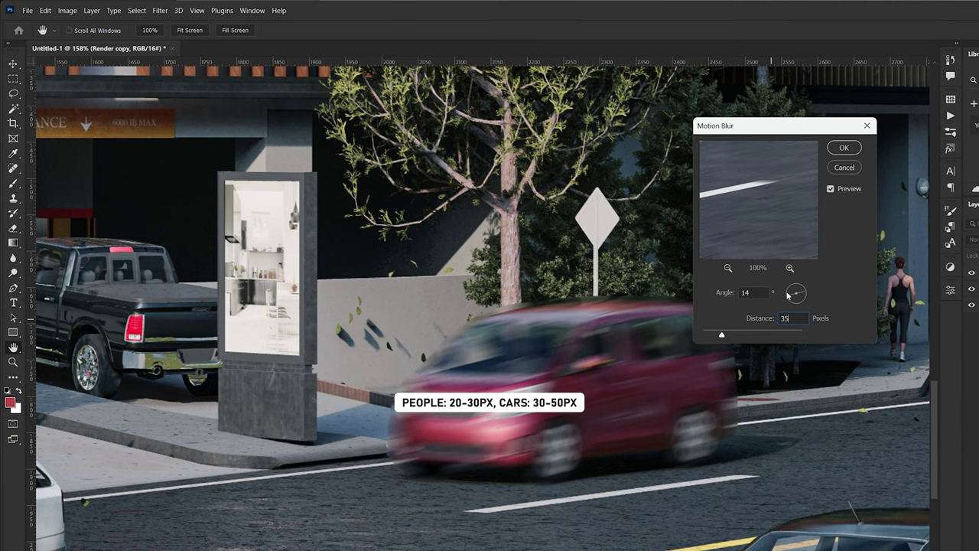
left_click(843, 148)
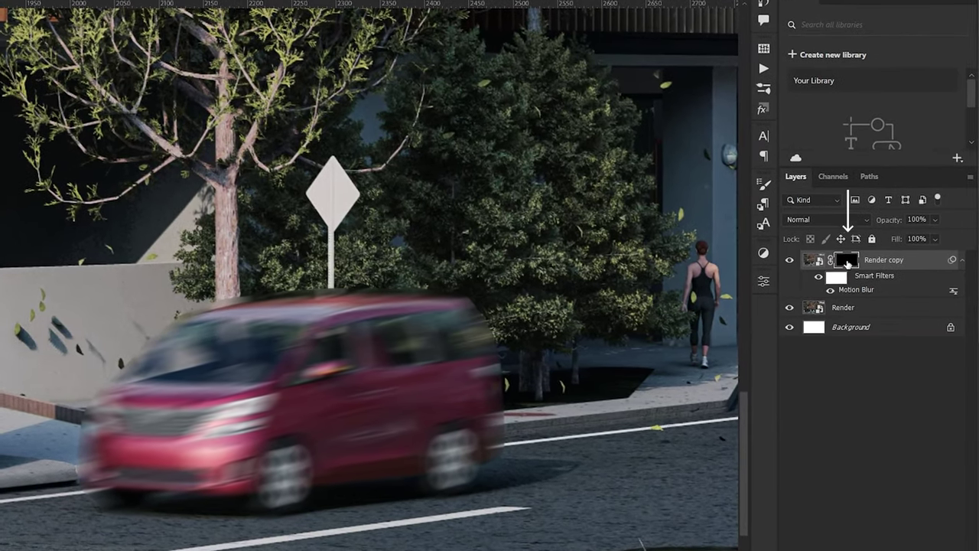
Feather the van's layer mask by 5 px to soften the edge of the blur
double_click(847, 261)
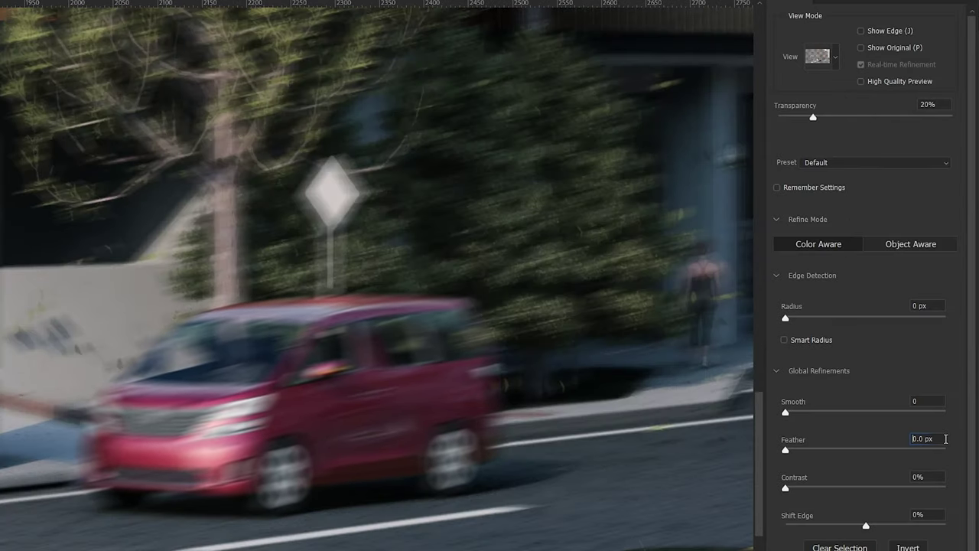
type("5")
key("Return")
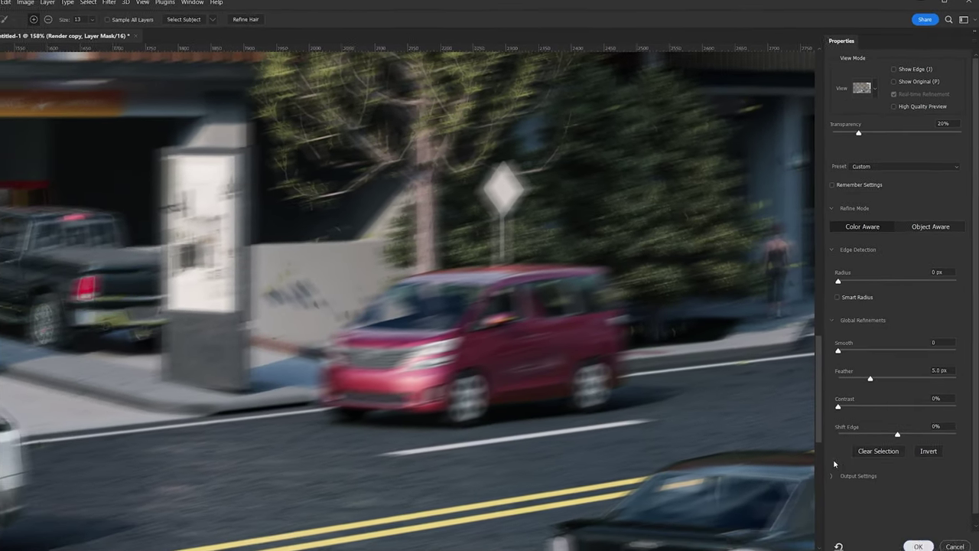
key("Return")
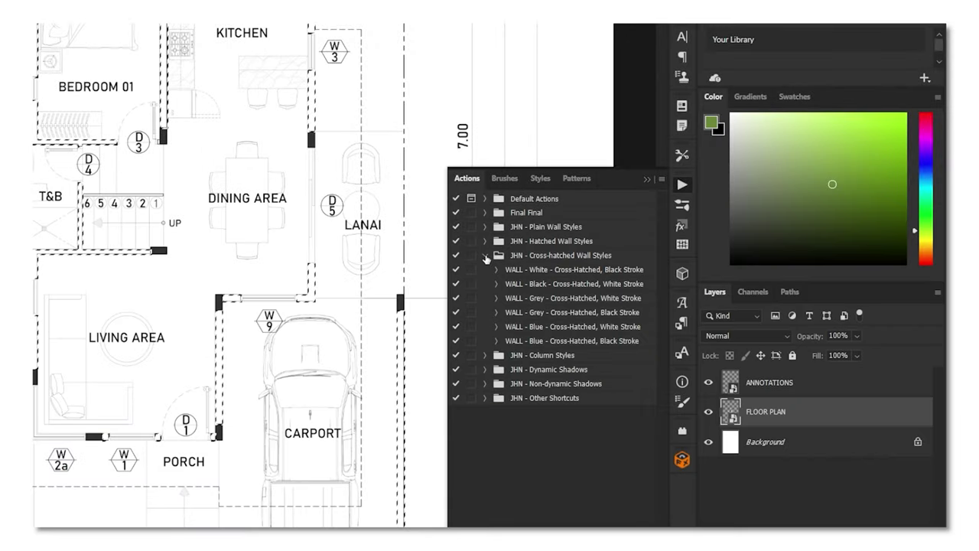
Choose the "WALL - Grey - Hatched, Black Stroke" action for the selected walls and open the JHN - Other Shortcuts action set
left_click(485, 242)
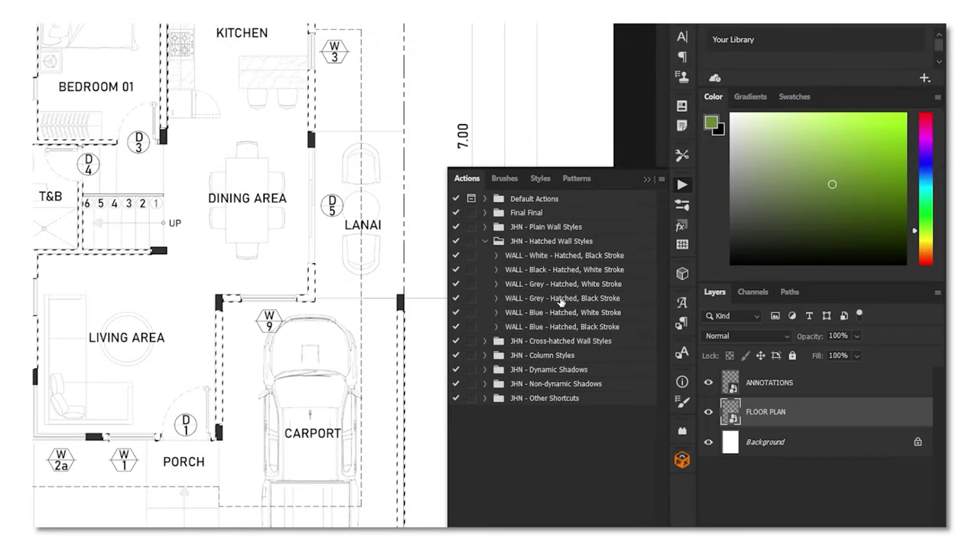
left_click(562, 298)
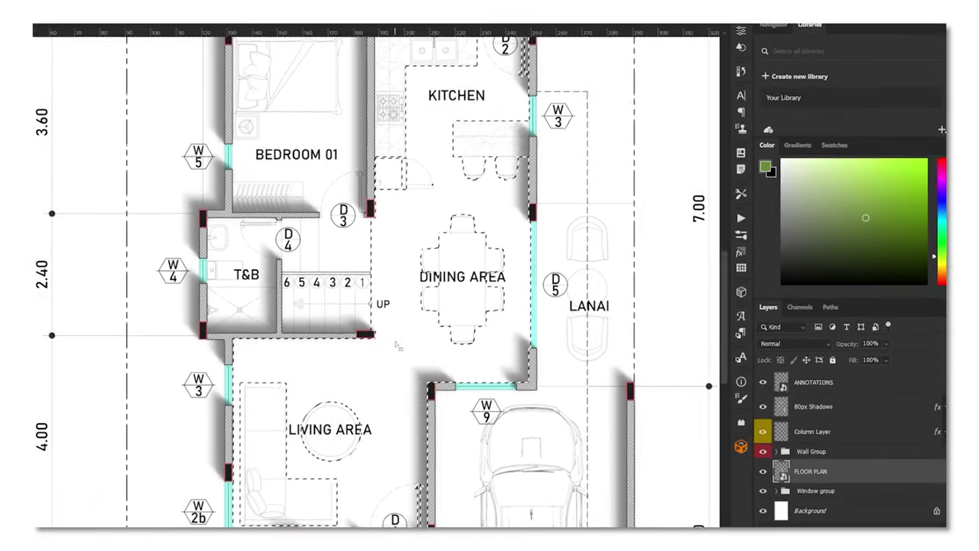
scroll(497, 310, "down", 2)
left_click(734, 220)
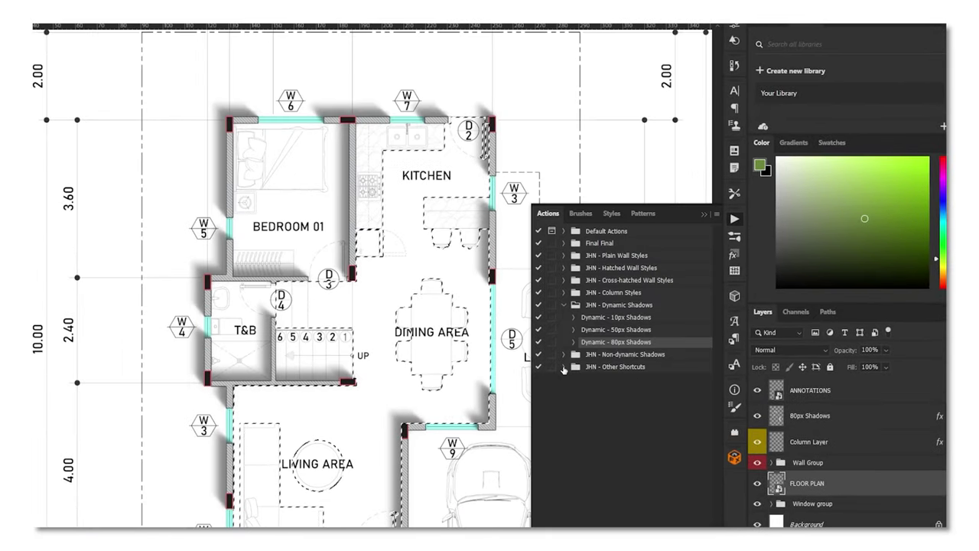
left_click(563, 366)
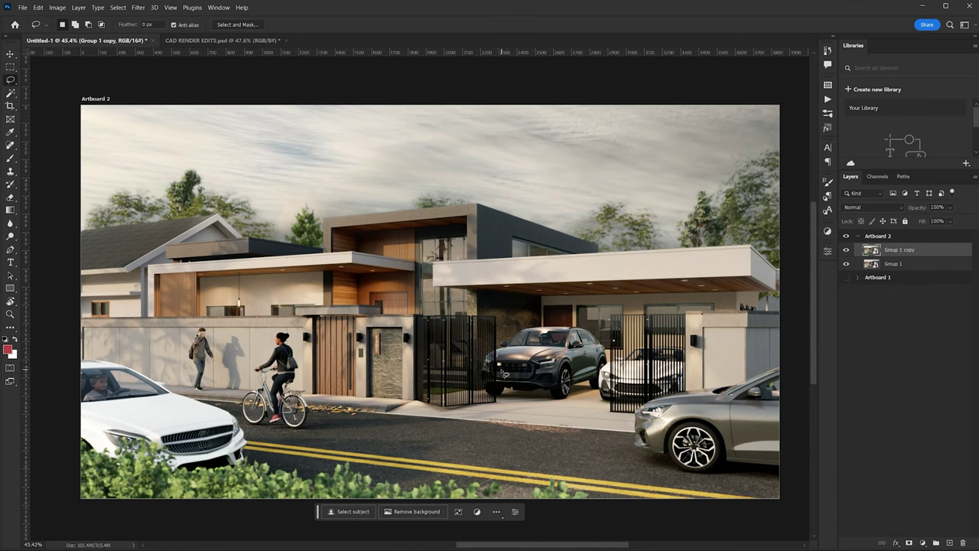
Lasso a loose outline around the cyclist and her bicycle on the Group 1 copy layer
scroll(487, 385, "up", 5)
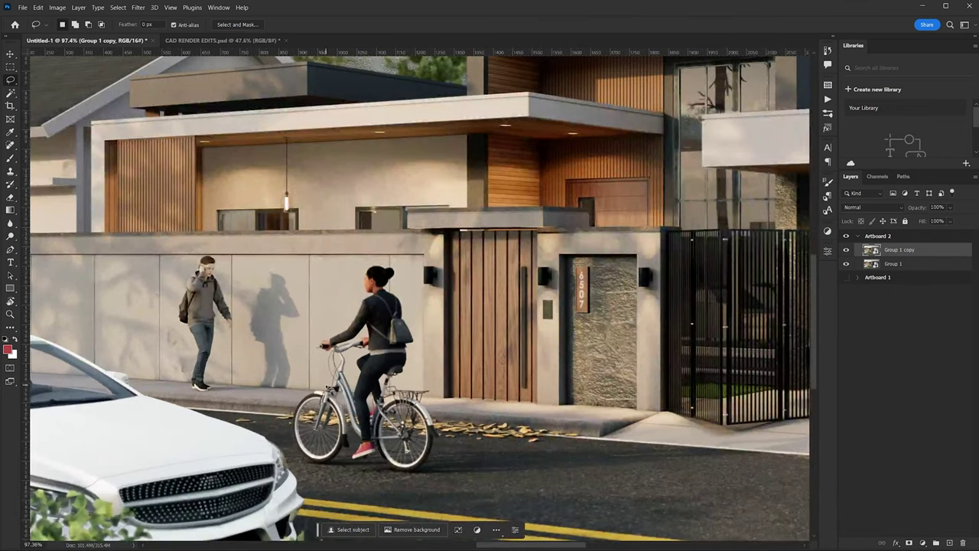
left_click_drag(326, 384, 324, 359)
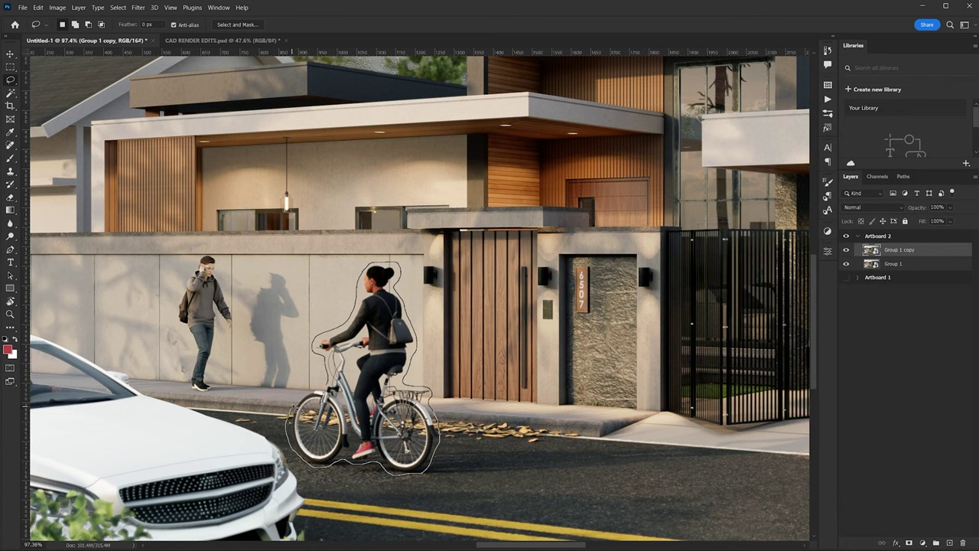
Create an action named "Motion Blur" in the Default Actions set with function key F8 and start recording it
key("alt+F9")
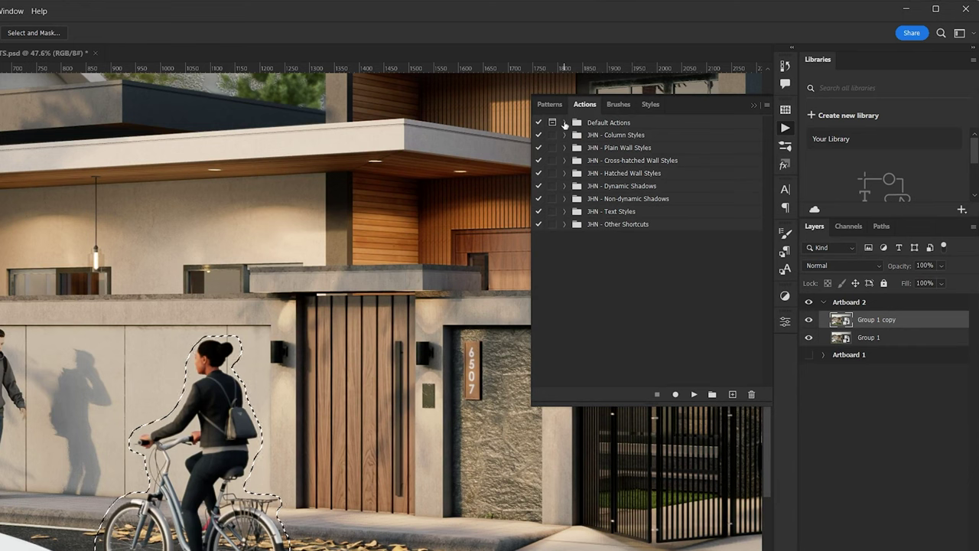
left_click(564, 122)
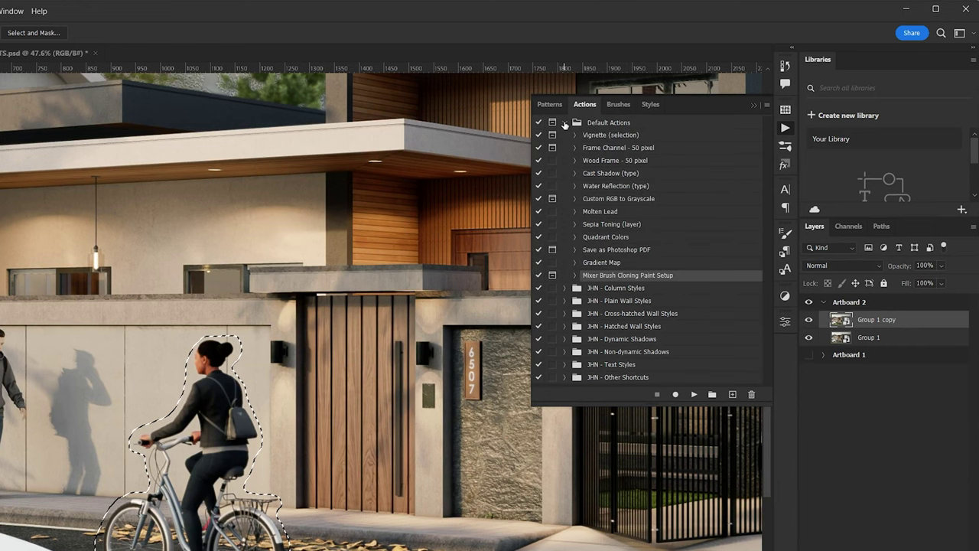
left_click(564, 122)
left_click(732, 393)
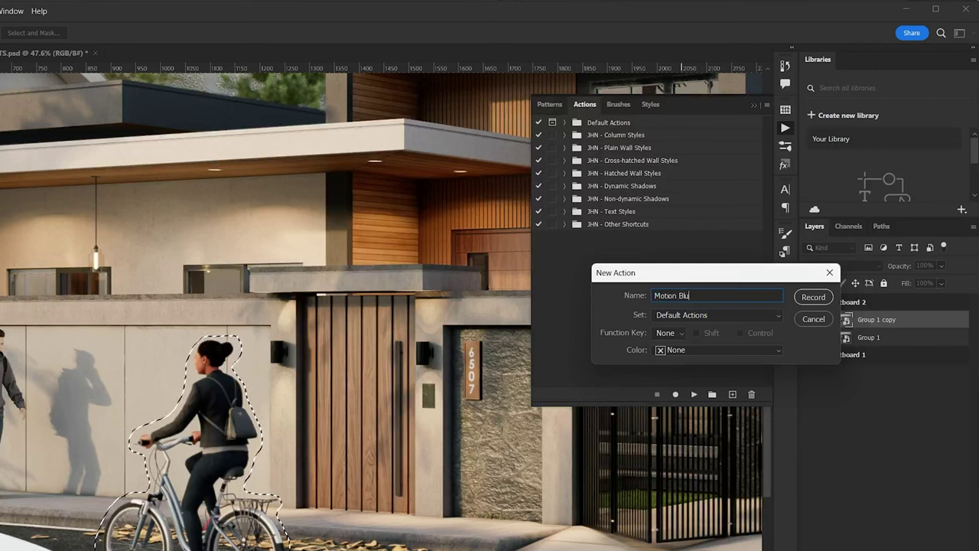
left_click(691, 316)
left_click(679, 329)
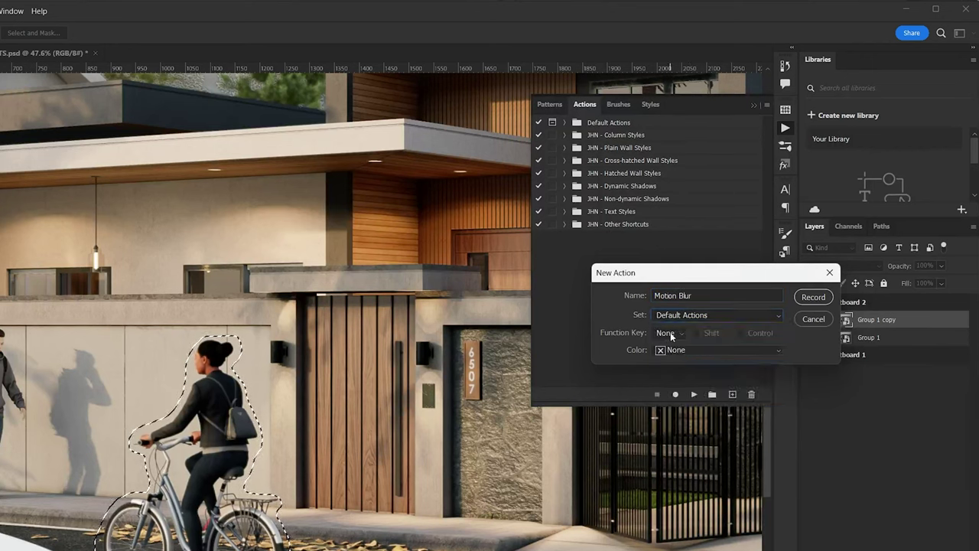
left_click(669, 333)
left_click(683, 422)
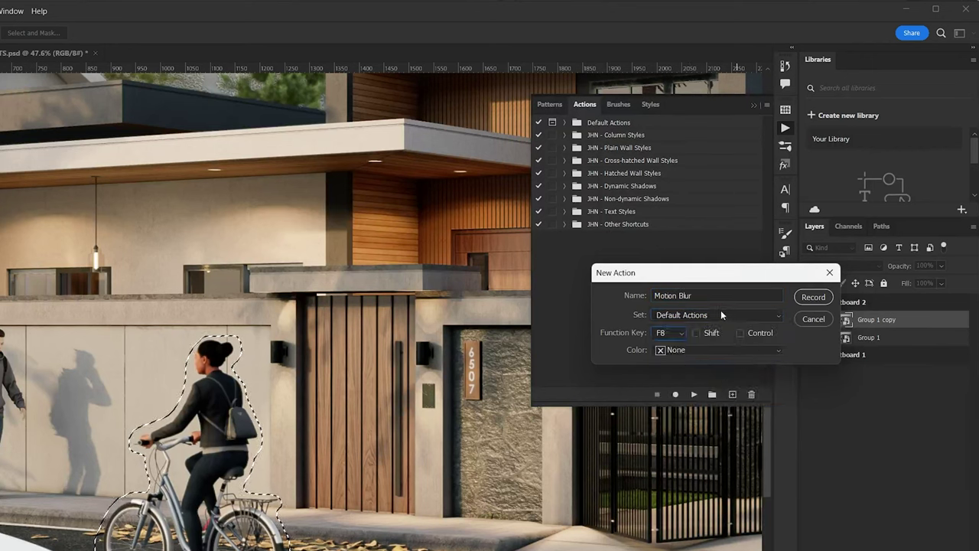
left_click(811, 297)
Turn the cyclist selection into a layer mask on Group 1 copy and target the layer's image instead of its mask
left_click(340, 272)
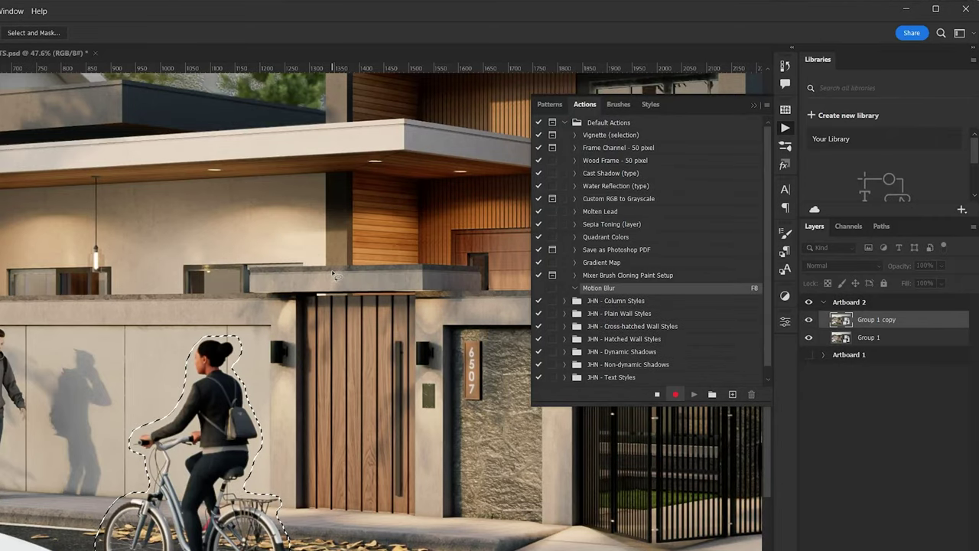
left_click(879, 398)
left_click(877, 319)
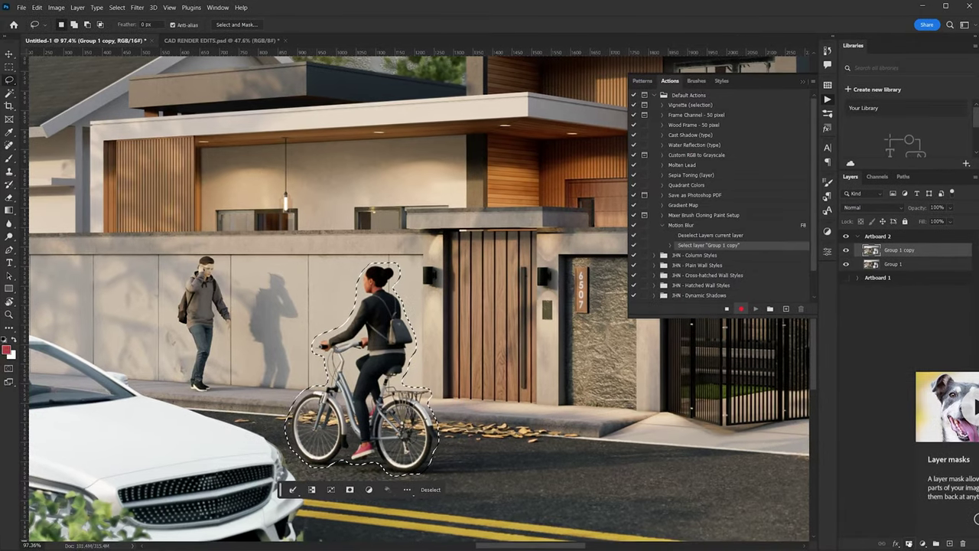
left_click(907, 540)
left_click(870, 251)
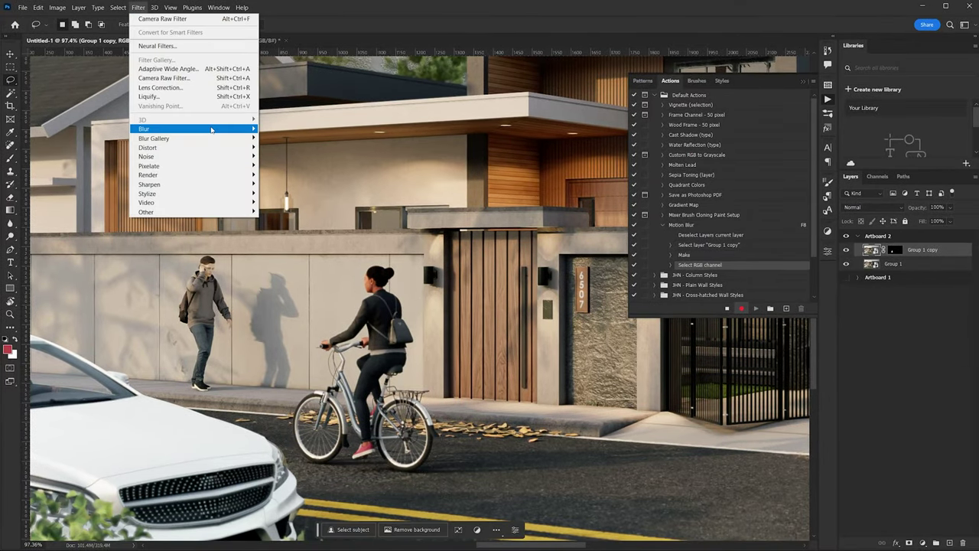
Apply a Motion Blur to the masked cyclist and feather the layer mask by 5 px
left_click(285, 183)
left_click(734, 128)
double_click(895, 253)
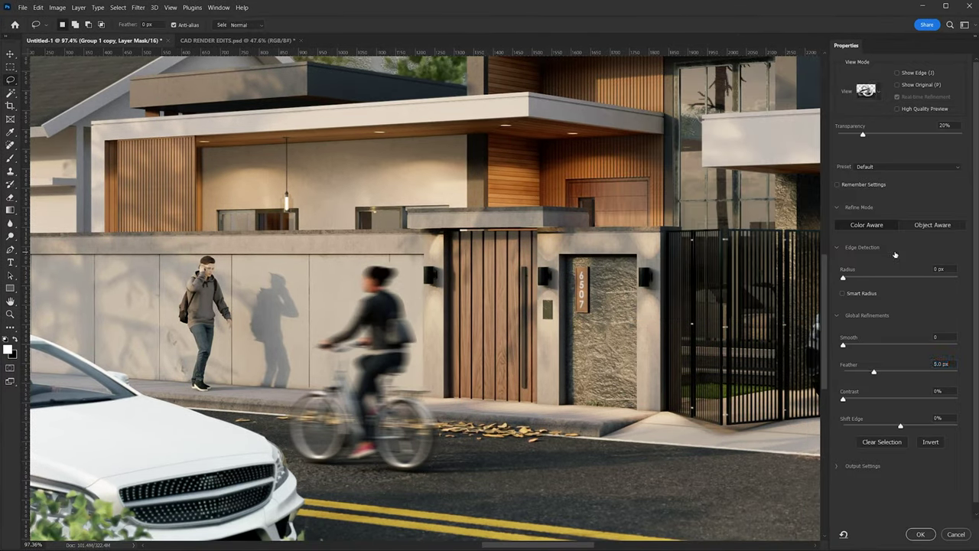
key("Return")
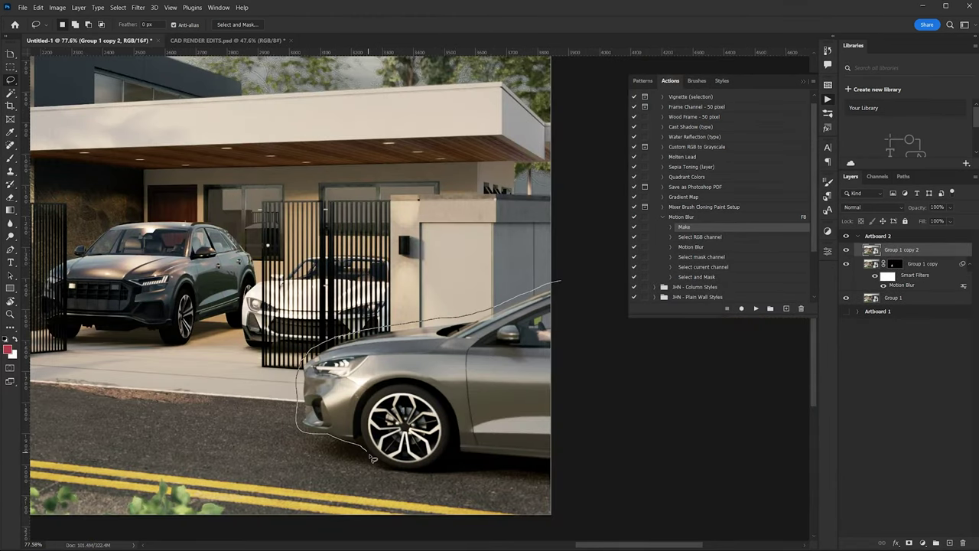
Lasso the grey car at the image edge on Group 1 copy 2 and run the recorded Motion Blur action on it
left_click_drag(603, 451, 562, 285)
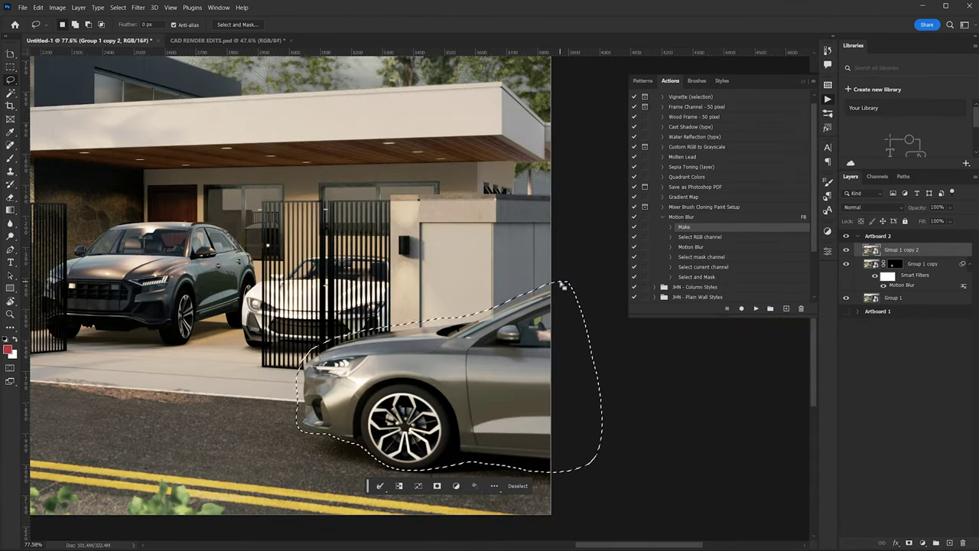
left_click(683, 218)
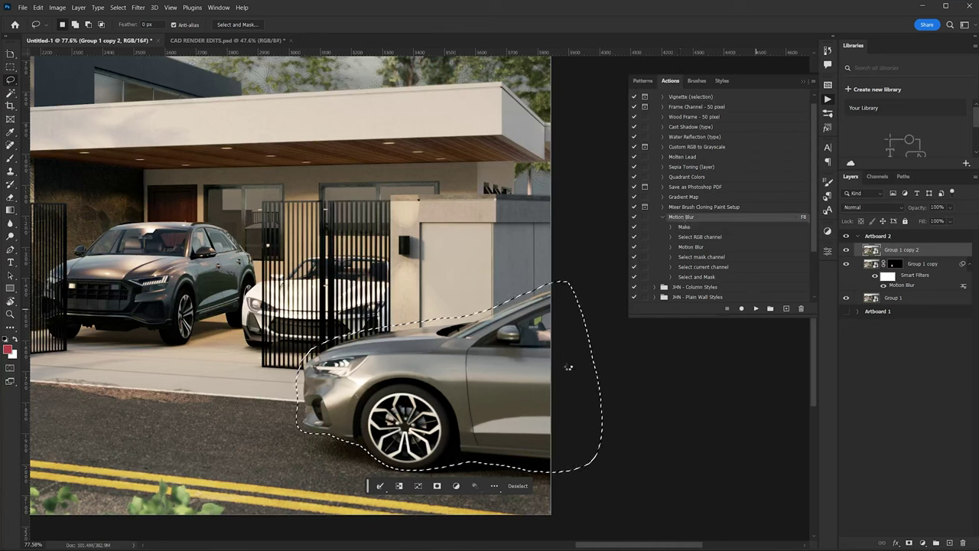
key("F8")
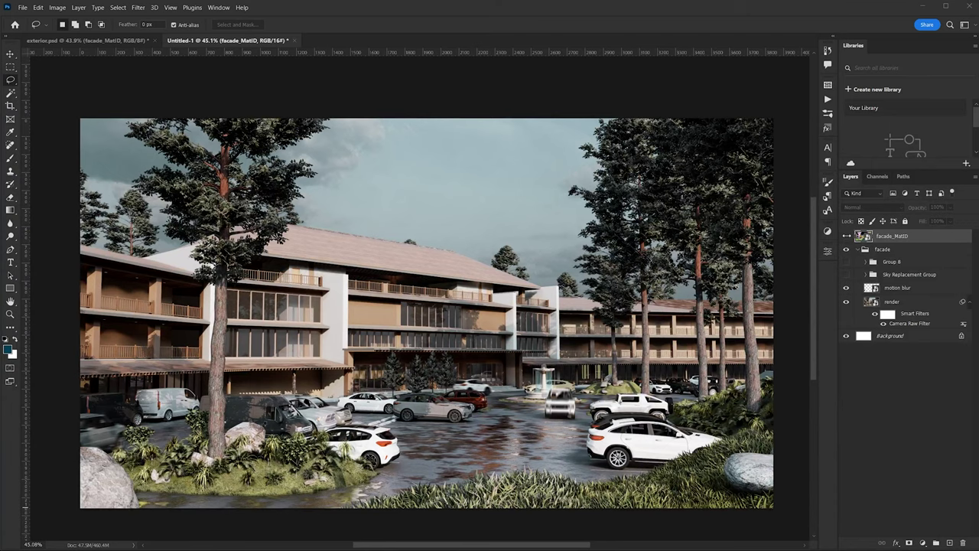
Try out Magic Wand selections of the roof, pavement and entrance colors on the facade_MatID layer
left_click(846, 236)
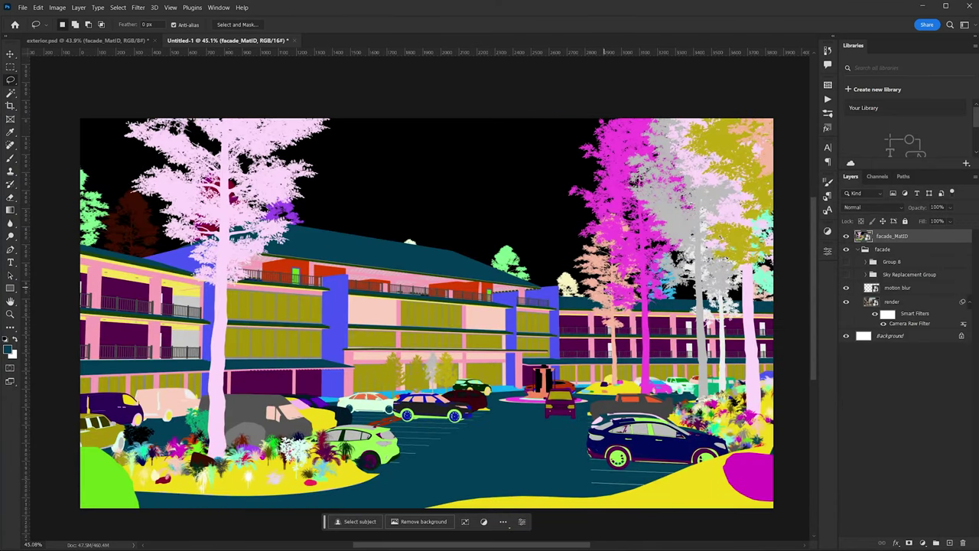
key("w")
left_click(437, 270)
left_click(580, 360)
left_click(513, 448)
left_click(301, 364)
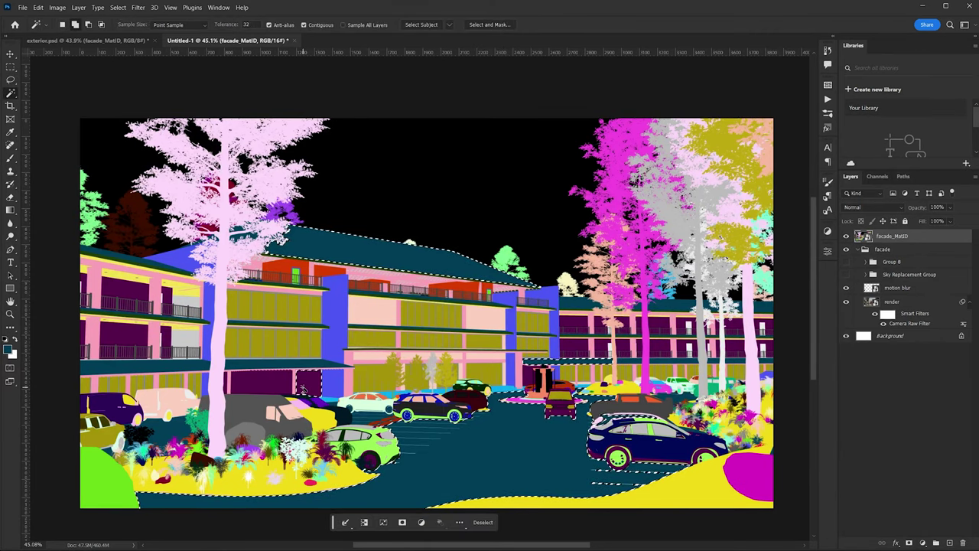
key("ctrl+h")
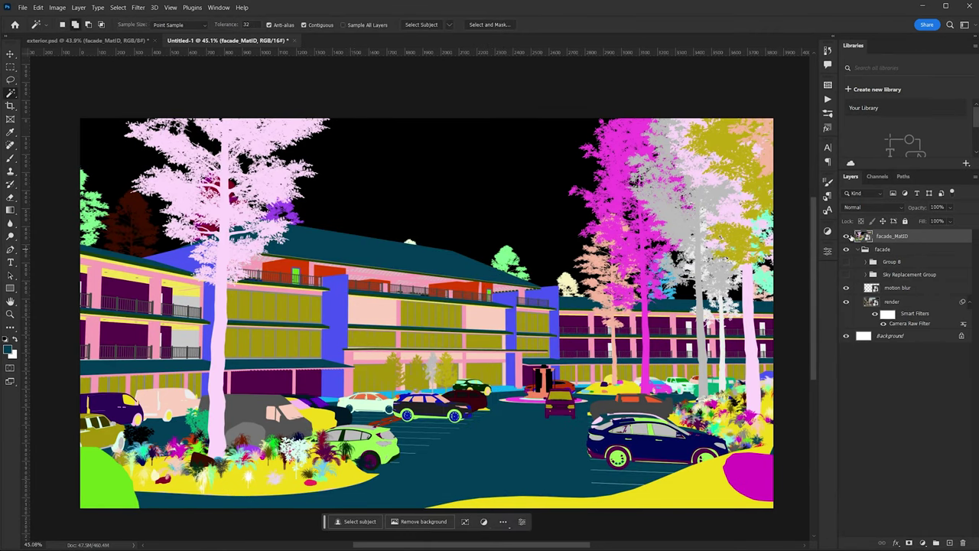
left_click(847, 237)
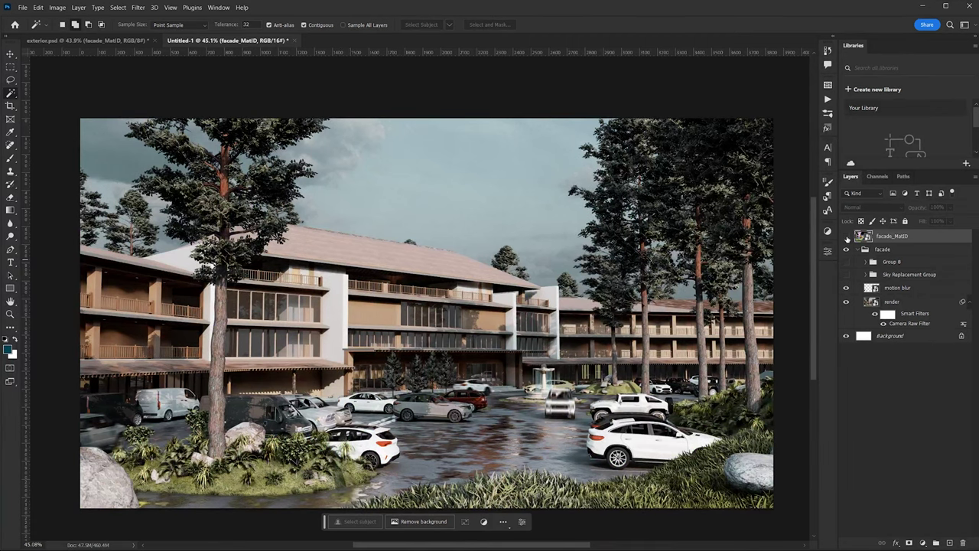
Show the facade_MatID layer and select all areas in the roof's teal color using Color Range with sampled colors
left_click(846, 237)
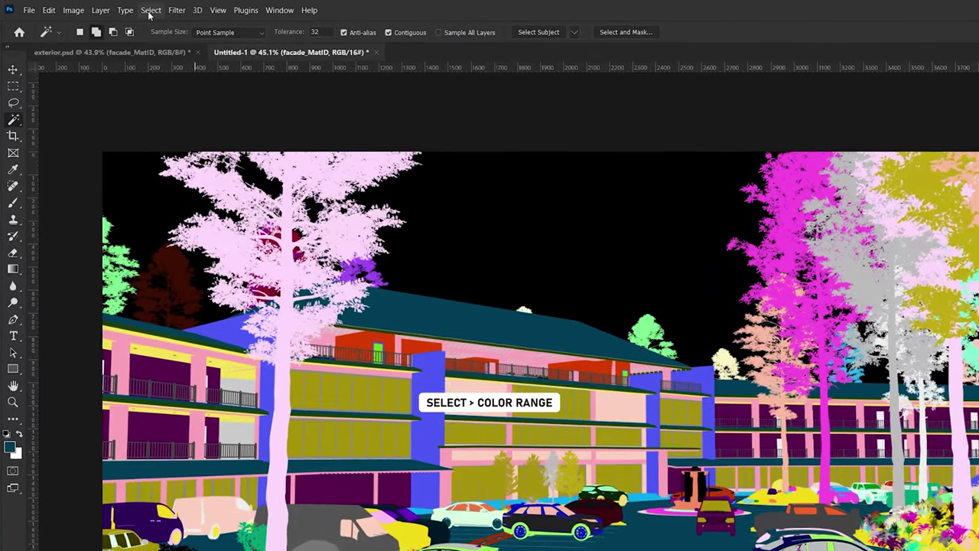
left_click(117, 7)
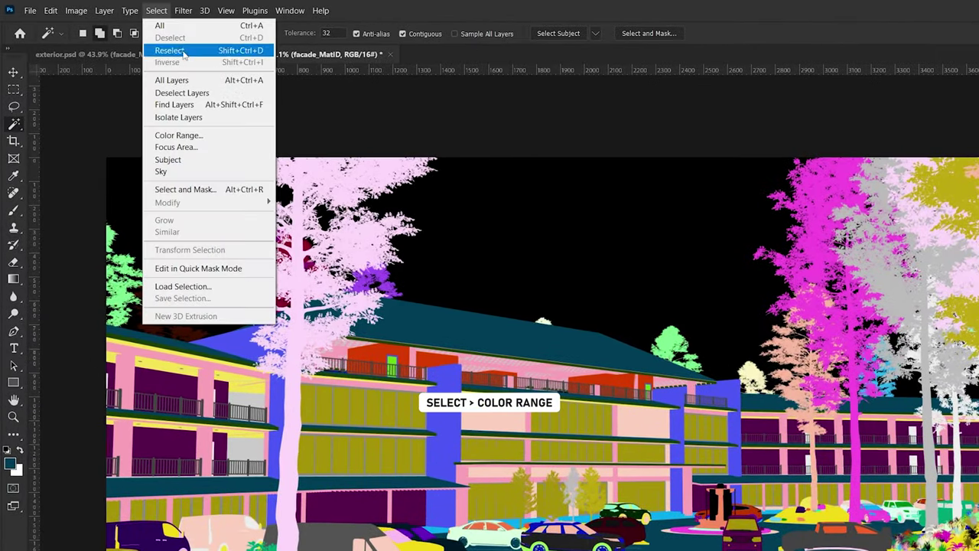
left_click(178, 134)
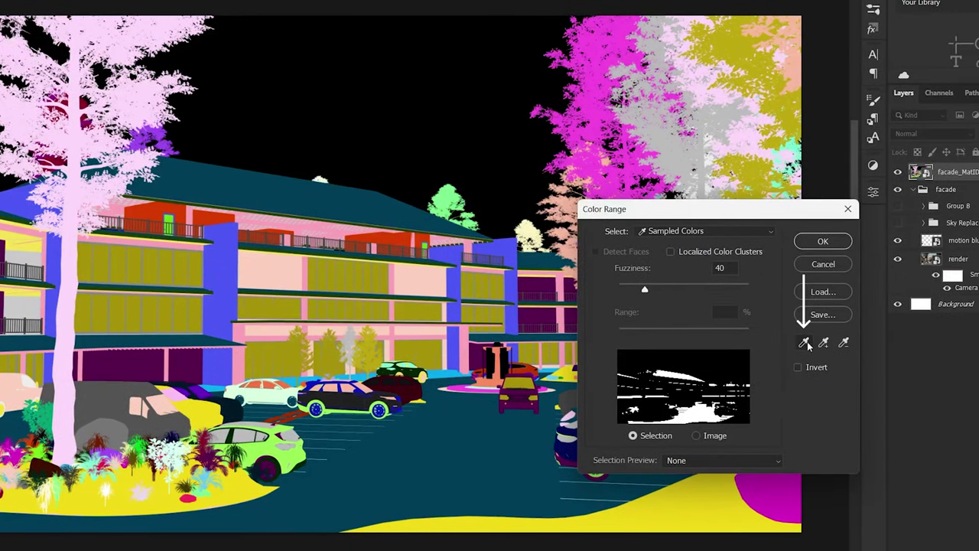
left_click(455, 255)
left_click(364, 202)
left_click(822, 241)
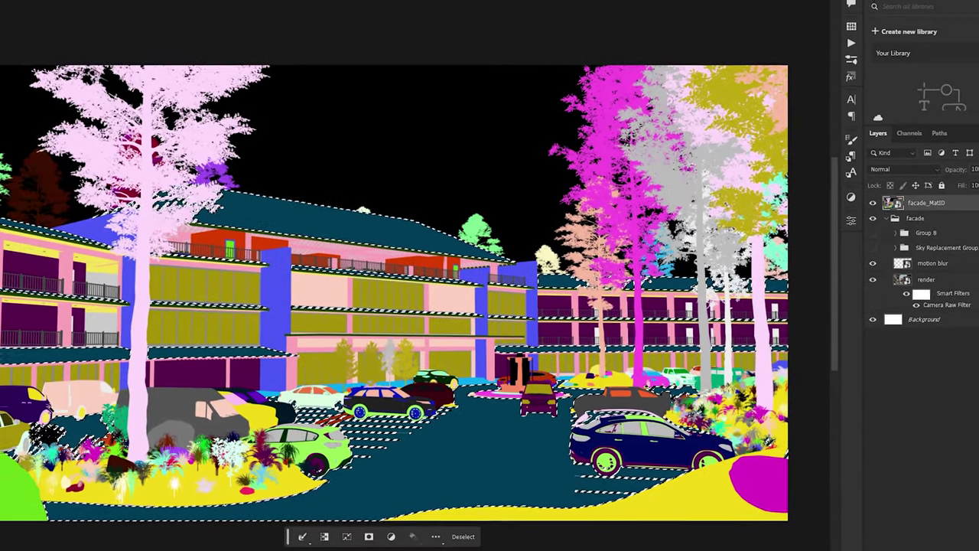
Subtract the parking lot and everything else below the building from the selection with the Lasso, keeping the roofs selected
key("l")
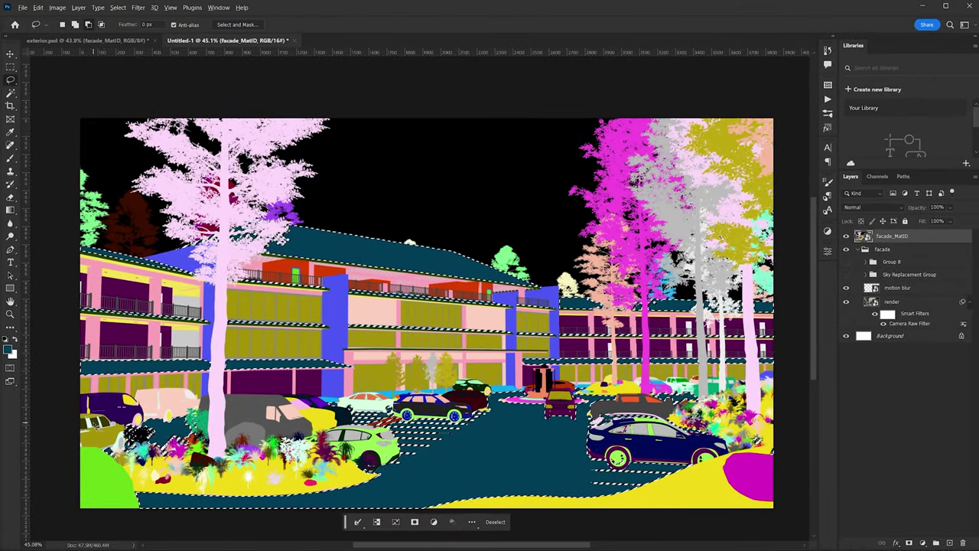
left_click_drag(86, 423, 260, 385)
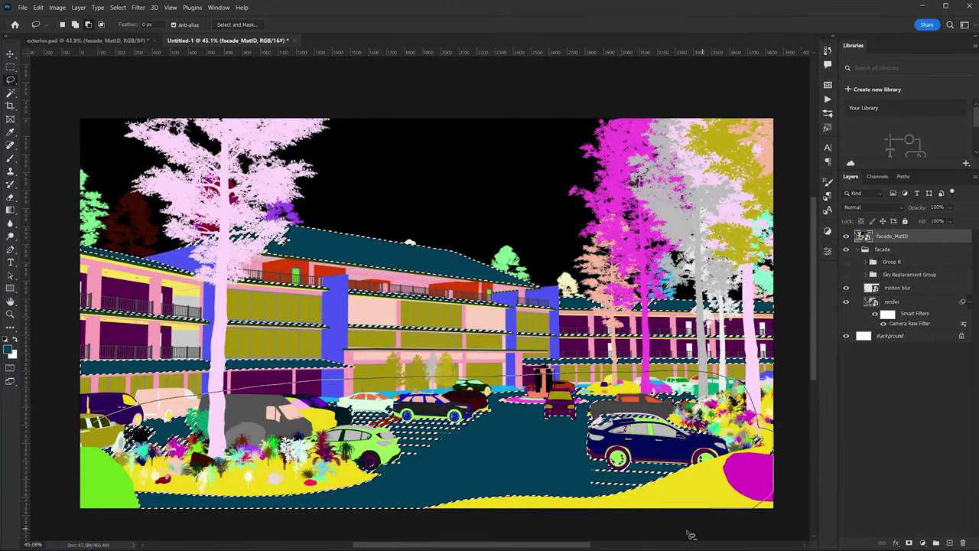
left_click_drag(88, 520, 90, 490)
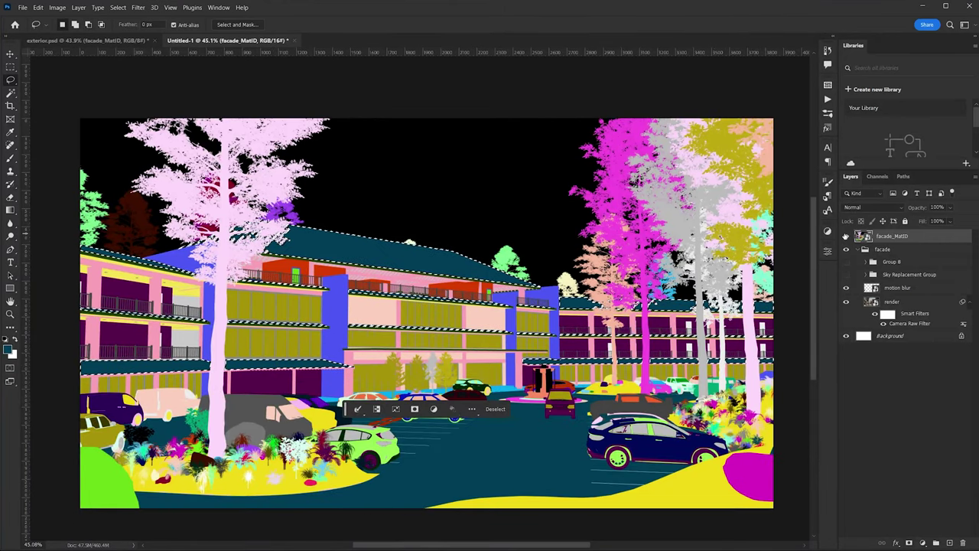
Hide the facade_MatID layer and add a Hue/Saturation adjustment layer masked to the roof selection
left_click(846, 236)
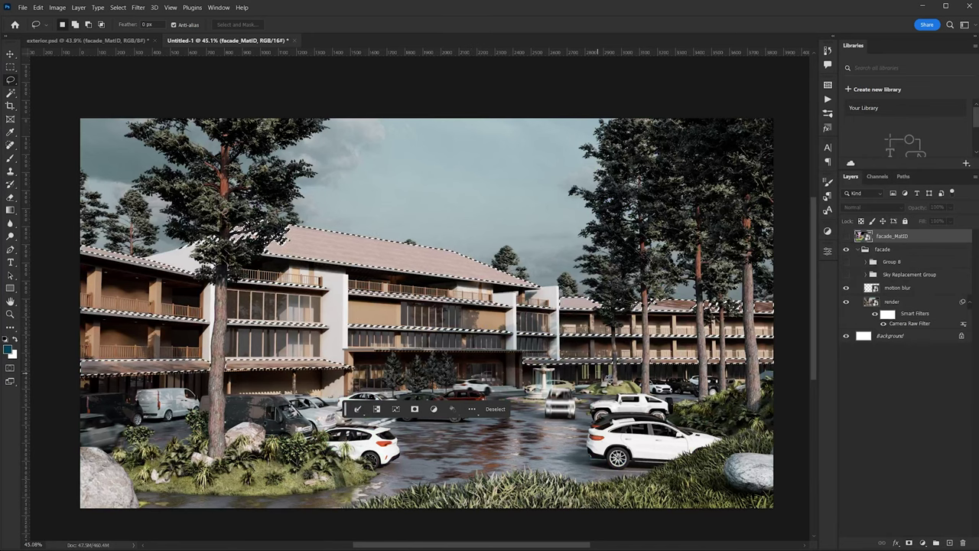
left_click(923, 542)
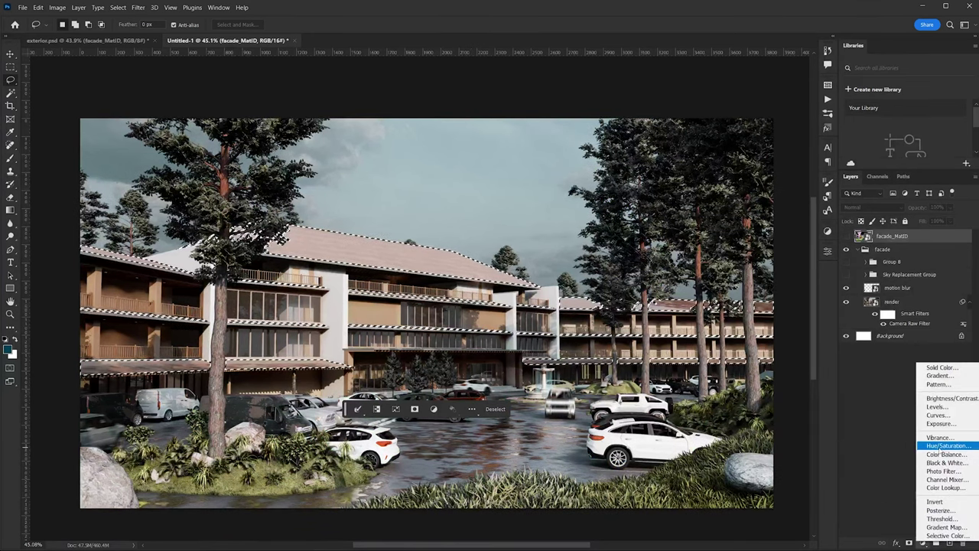
left_click(938, 446)
Set the Hue/Saturation layer's blend mode to Overlay and compare the roof with the adjustment off and on
left_click(877, 209)
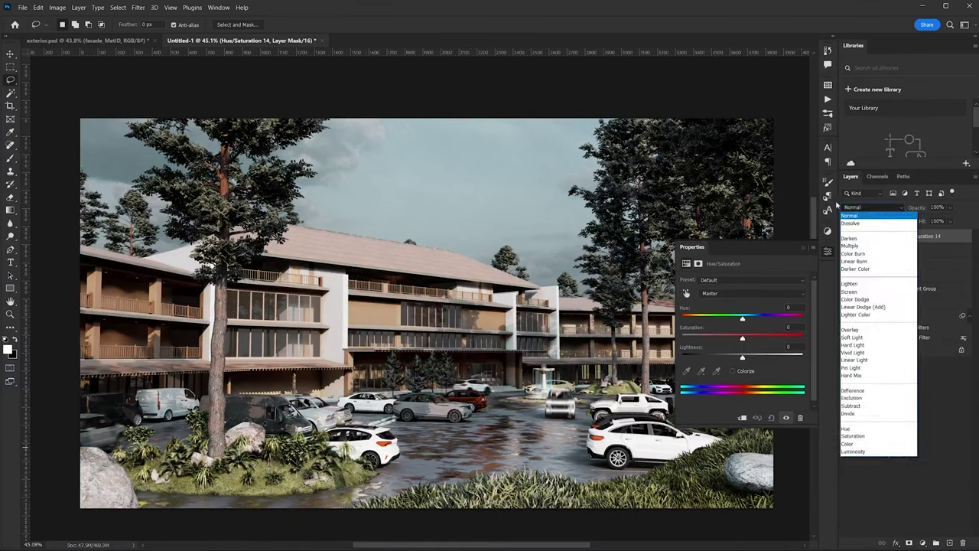
left_click(850, 330)
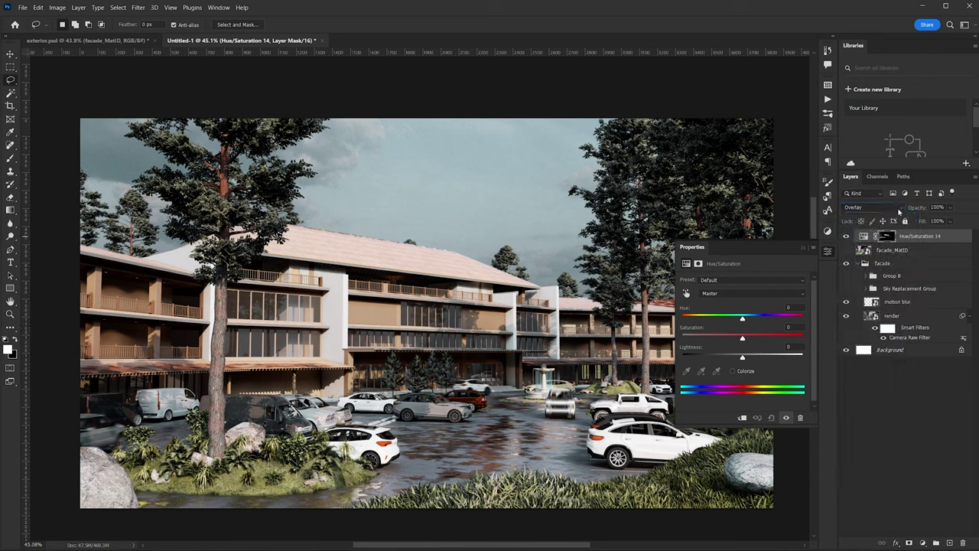
left_click(847, 237)
left_click(847, 236)
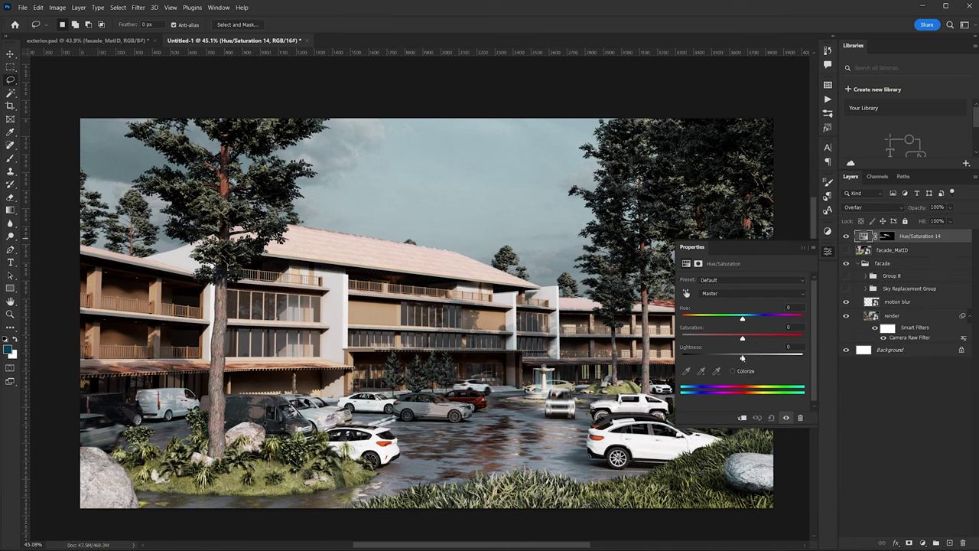
Set the roof's Hue/Saturation to hue +33, saturation +17 and lightness -58, and compare the roof with the adjustment off and on
left_click_drag(742, 358, 708, 358)
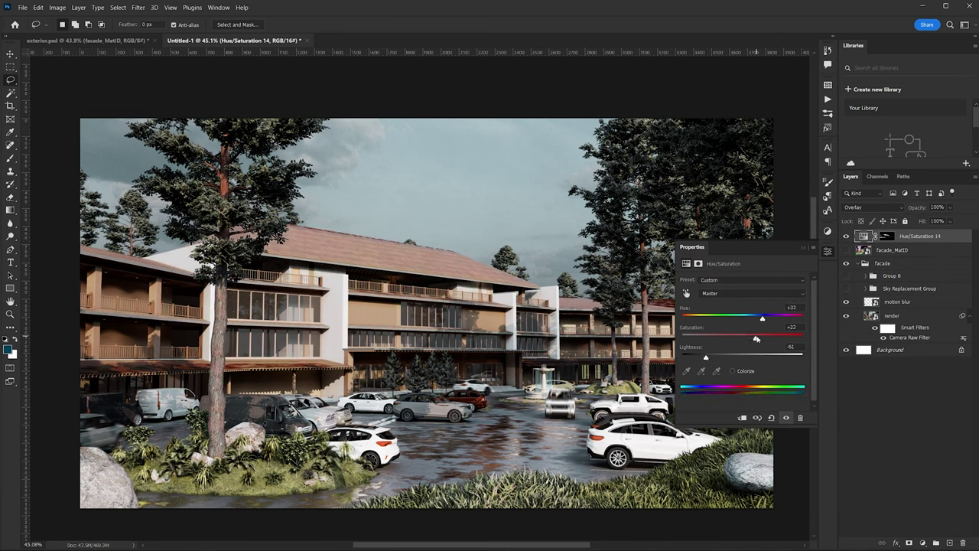
left_click_drag(752, 340, 747, 338)
left_click_drag(706, 357, 712, 358)
left_click(845, 237)
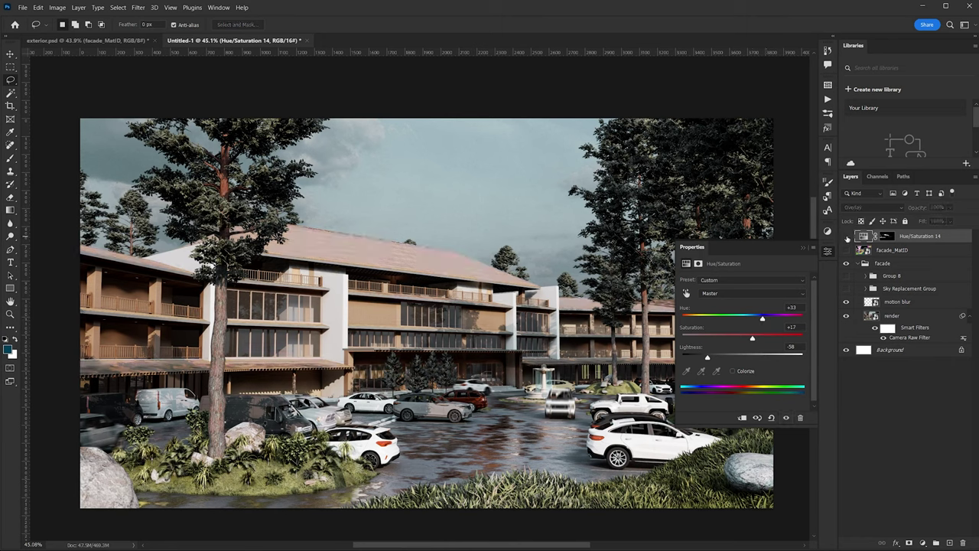
left_click(846, 236)
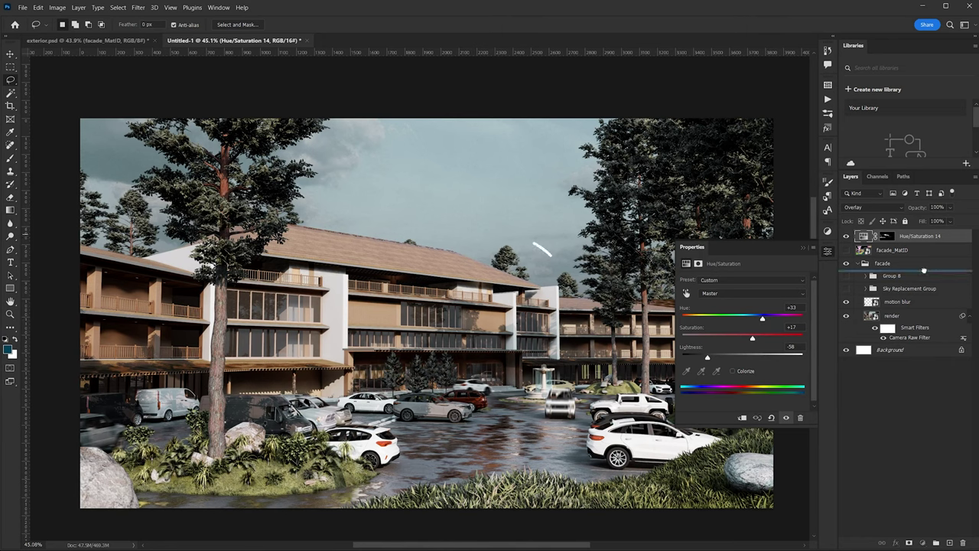
Move the roof's Hue/Saturation layer to the top of the facade group and show the group's other masked adjustments and the Sky Replacement Group
left_click_drag(924, 270, 924, 269)
left_click(845, 331)
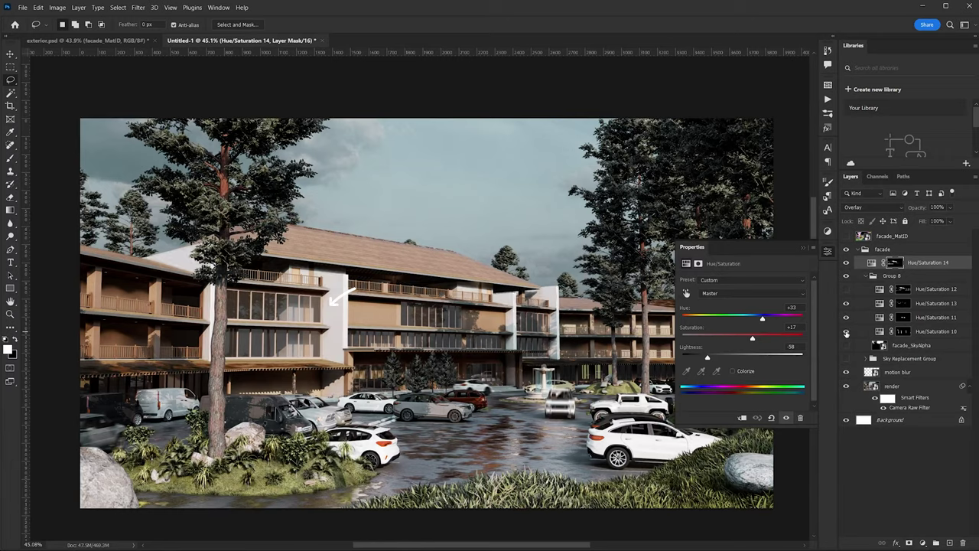
left_click(846, 332)
scroll(543, 292, "down", 1)
left_click(802, 247)
left_click(846, 358)
scroll(496, 223, "up", 1)
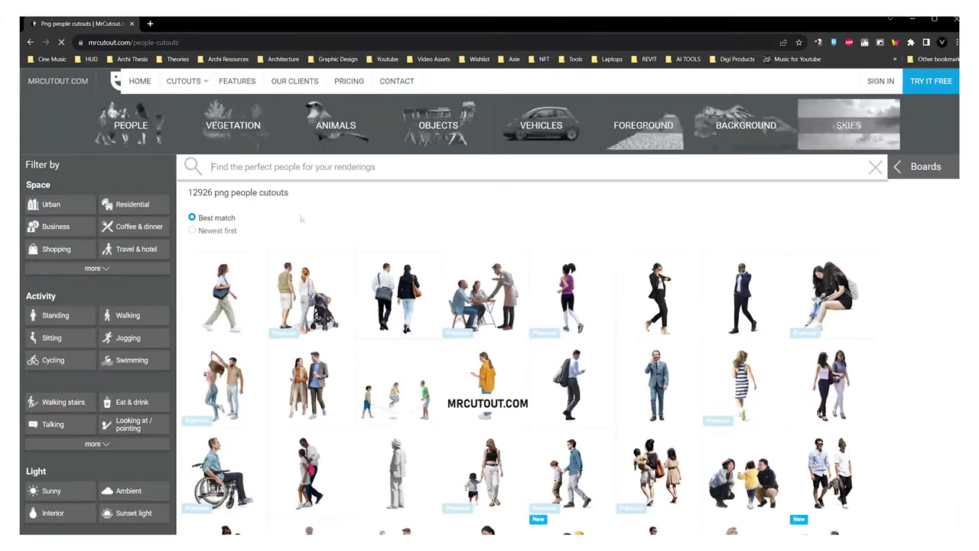
Browse the PNG people cutouts on mrcutout.com and nonscandinavia.com in the web browser
scroll(398, 141, "down", 3)
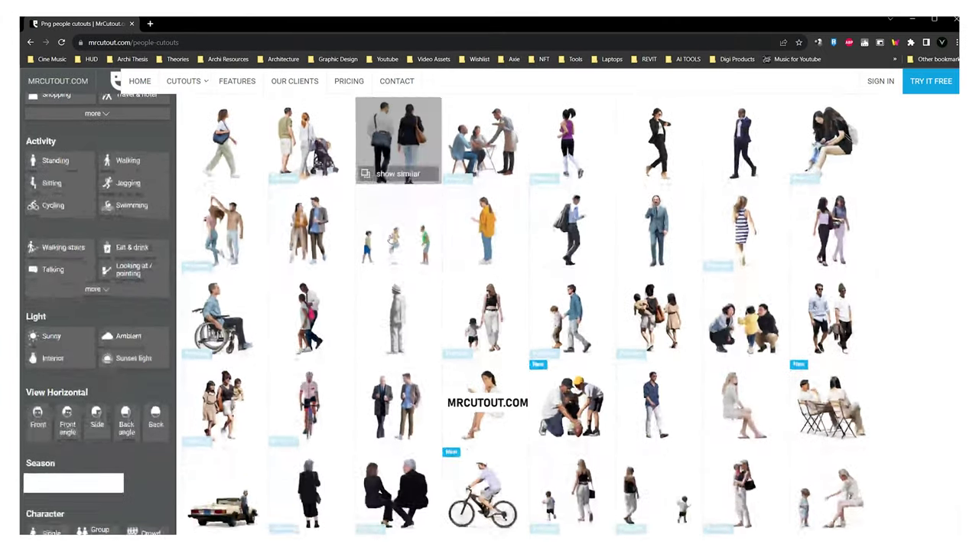
scroll(398, 153, "down", 1)
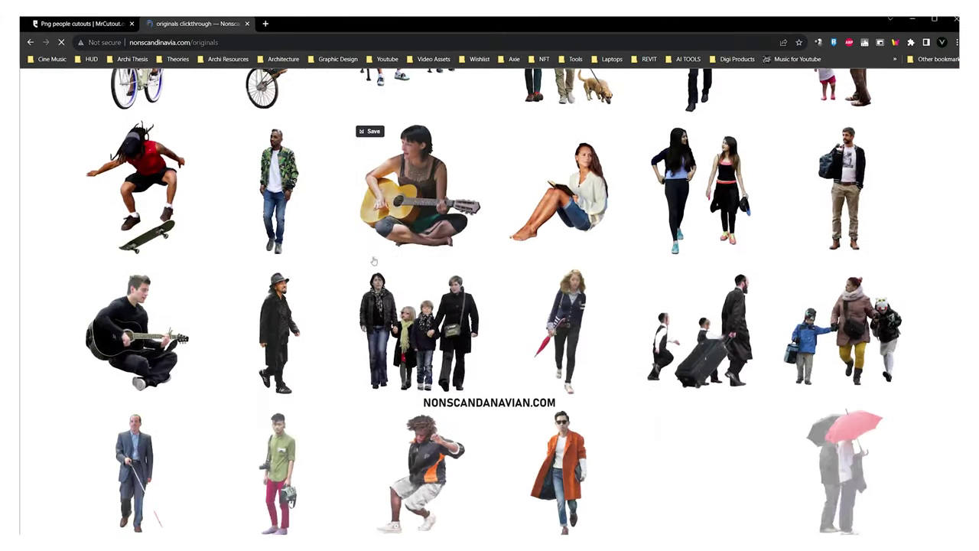
scroll(374, 261, "down", 2)
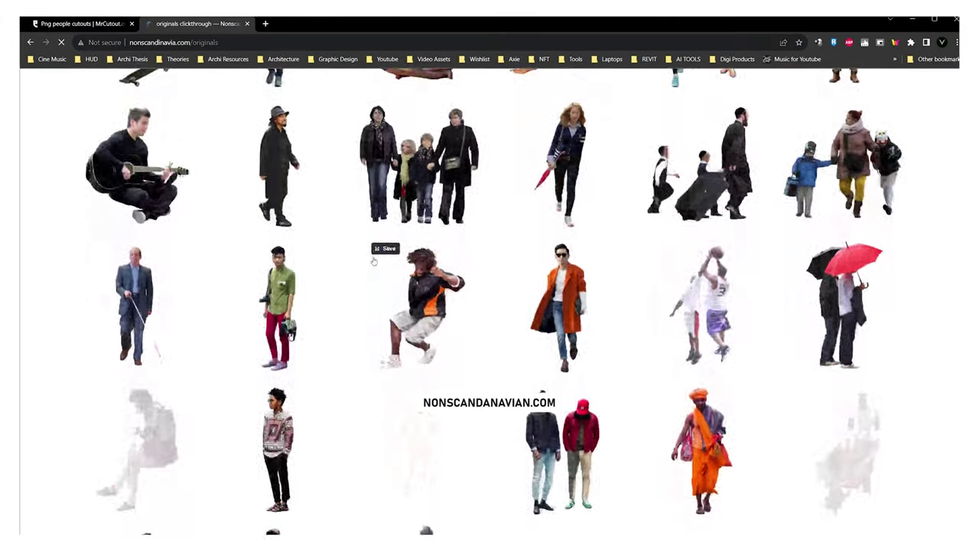
scroll(374, 262, "down", 4)
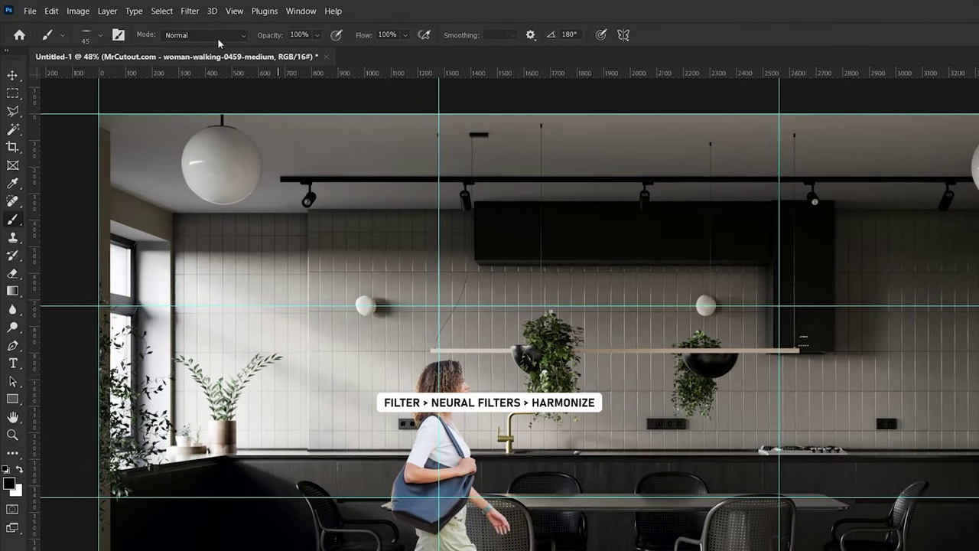
Apply the Harmonization neural filter to the walking woman cutout, using a layer of the document as the reference
left_click(138, 7)
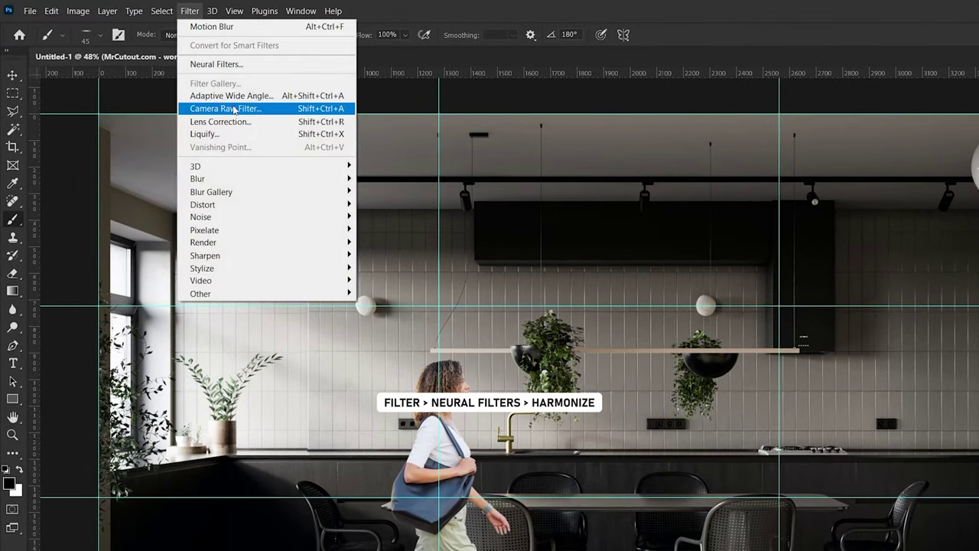
left_click(216, 64)
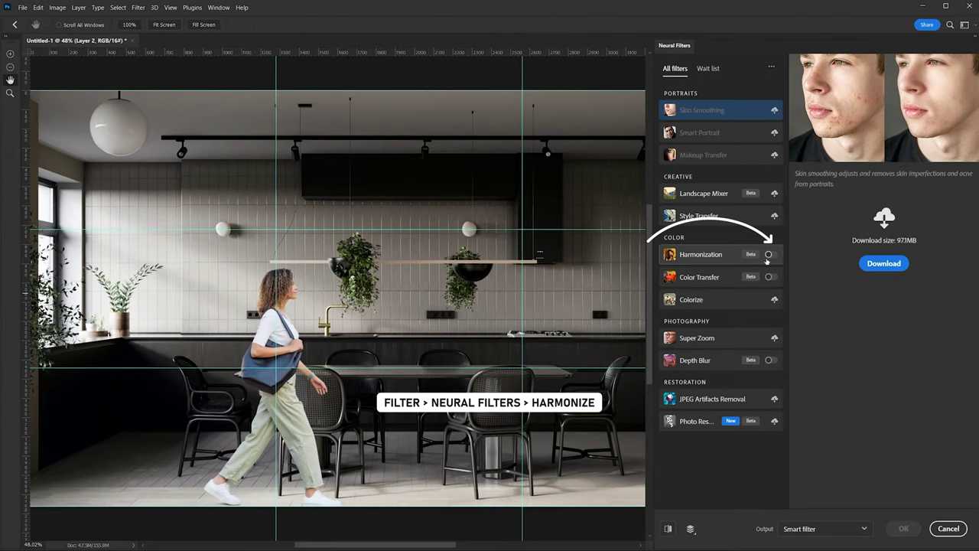
left_click(768, 255)
left_click(841, 158)
left_click(841, 188)
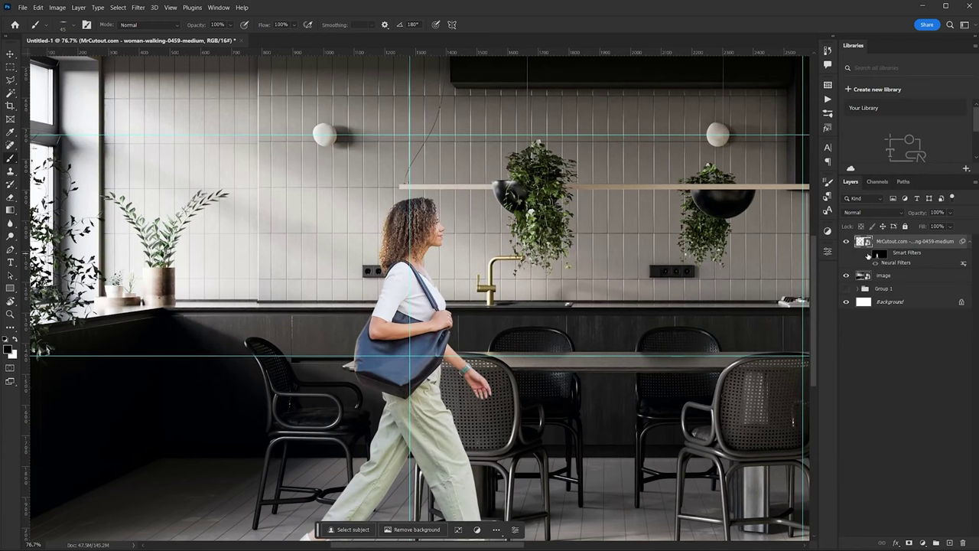
Compare the walking woman cutout with its smart filters off and on
left_click(867, 253)
left_click(868, 253)
left_click(868, 253)
Apply a Motion Blur filter to the walking woman with an angle of 0° and a distance of 20 pixels
left_click_drag(611, 307, 533, 312)
scroll(485, 320, "down", 2)
scroll(484, 318, "down", 2)
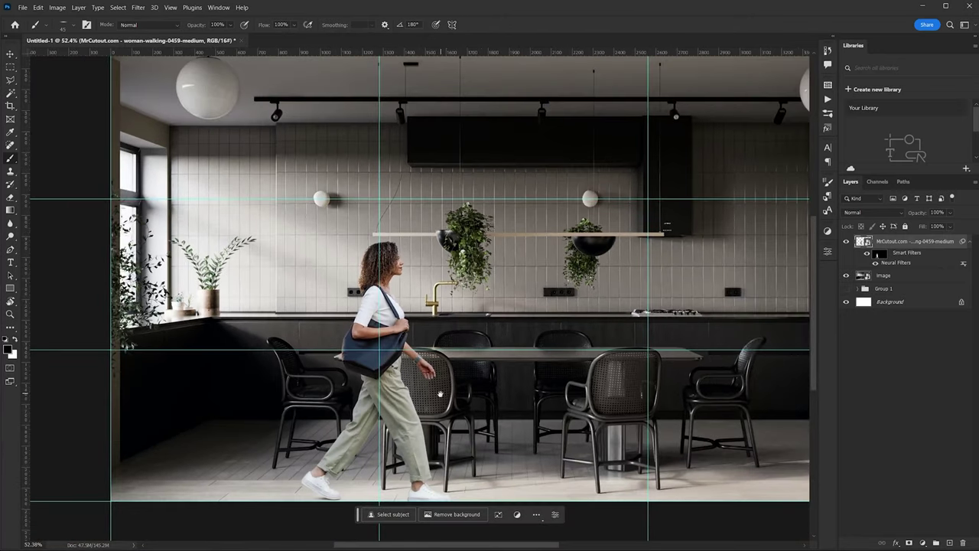
left_click_drag(440, 394, 455, 378)
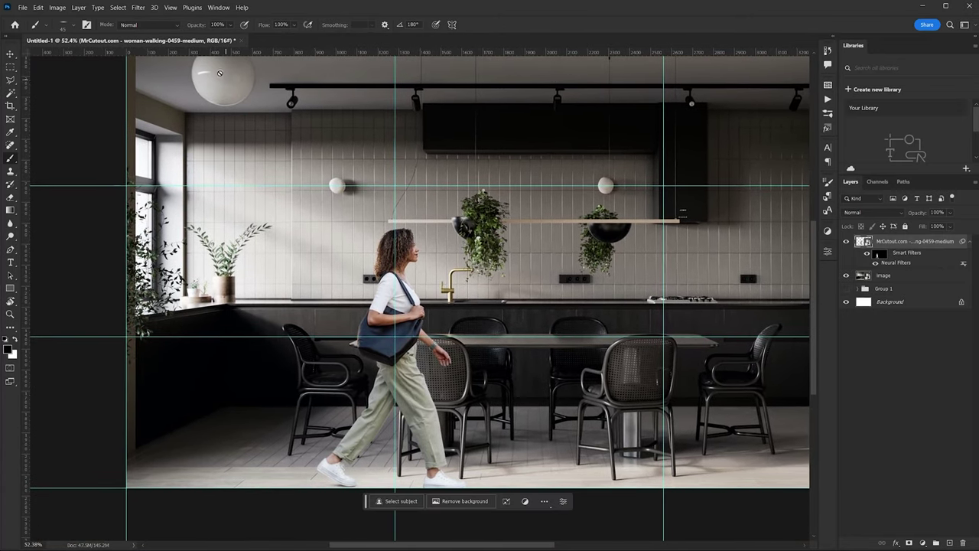
left_click(138, 8)
mouse_move(165, 126)
left_click(285, 185)
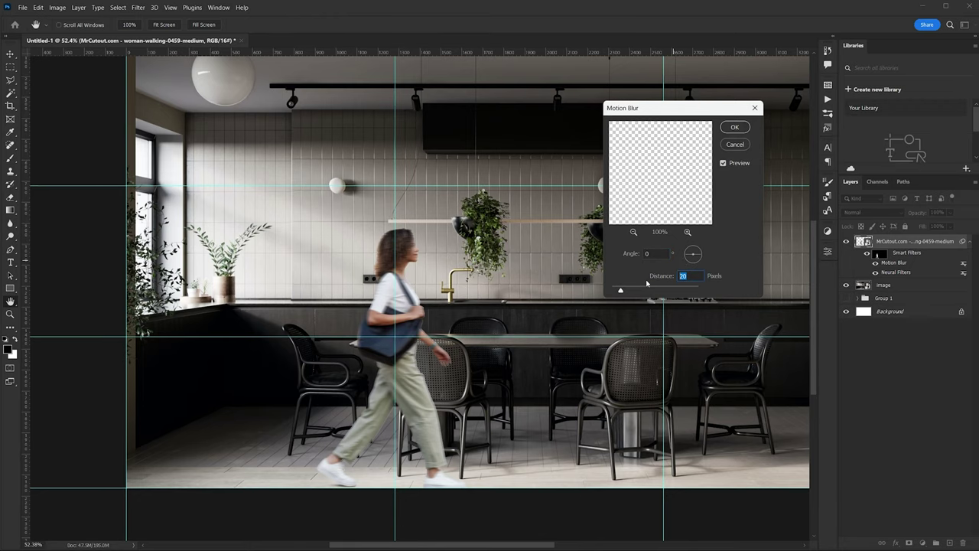
key("Return")
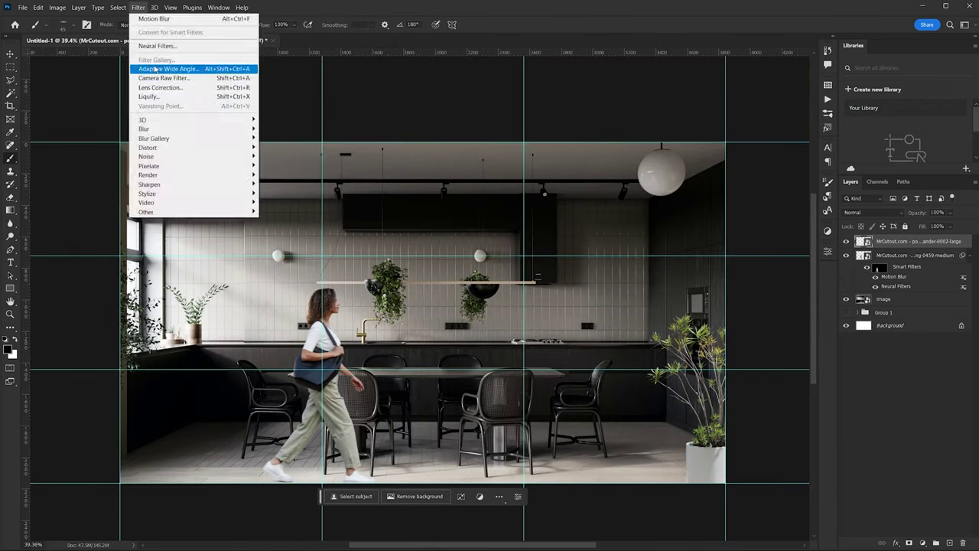
Apply Neural Filters to the potted plant cutout and to the sculpture cutout on the table
left_click(192, 66)
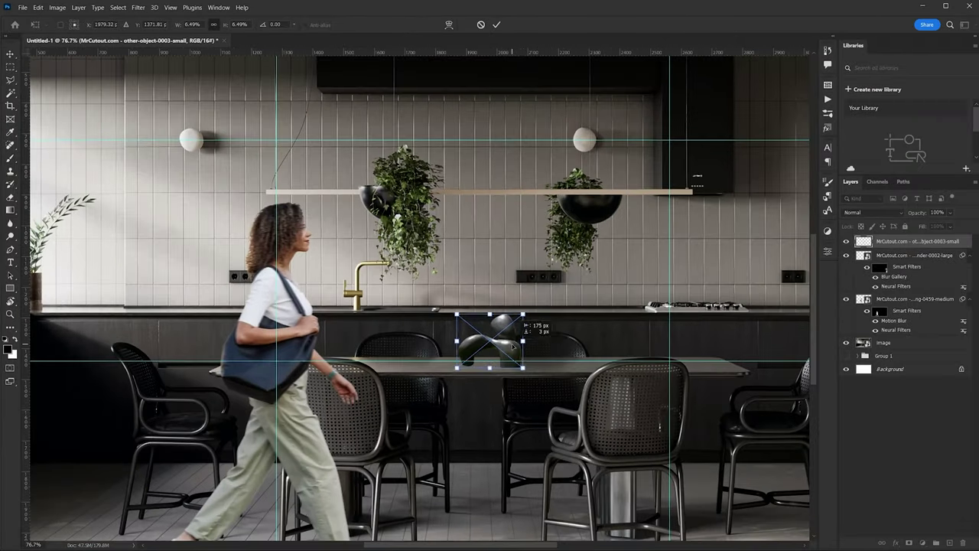
left_click(138, 7)
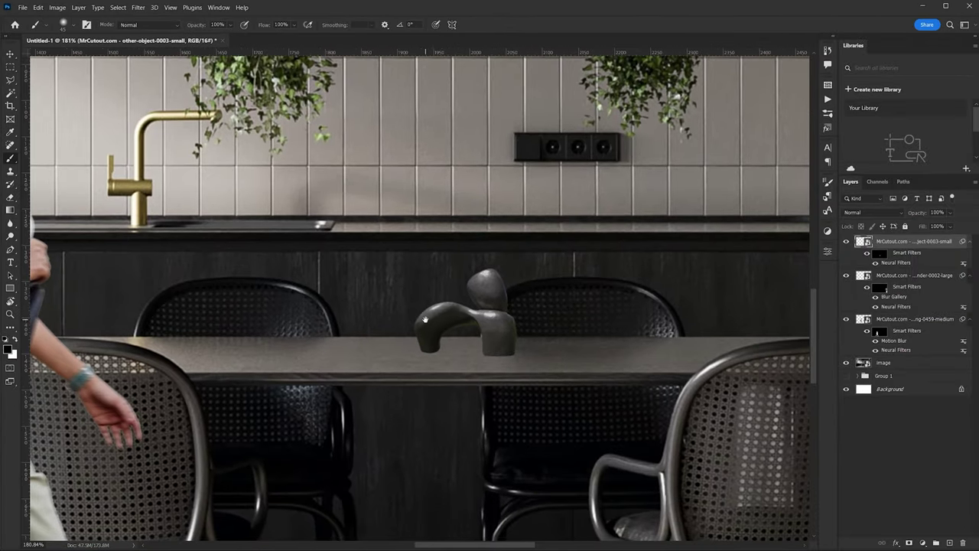
Add an empty layer beneath the sculpture layer and flatten the 45 px soft brush tip to 8% roundness at a 0° angle
left_click(949, 542)
left_click_drag(912, 271, 911, 277)
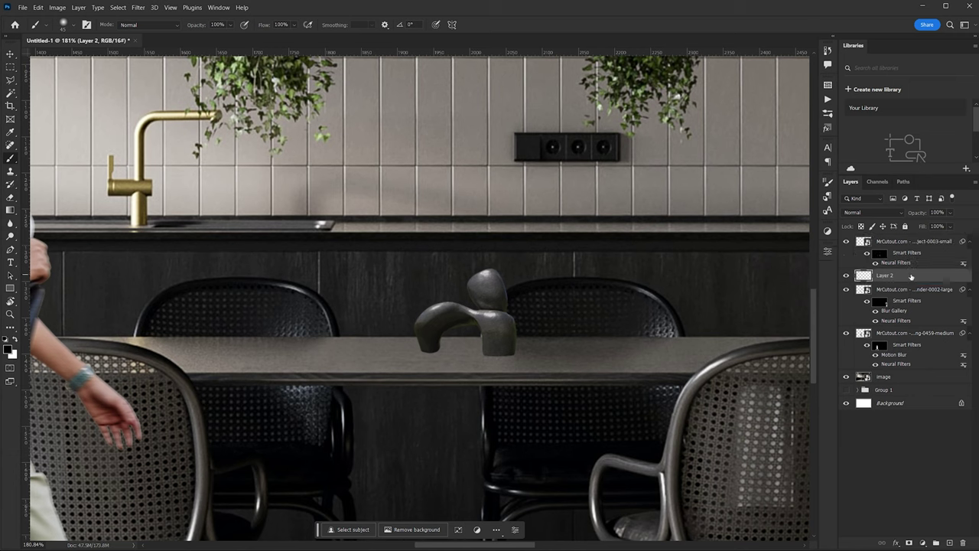
key("F5")
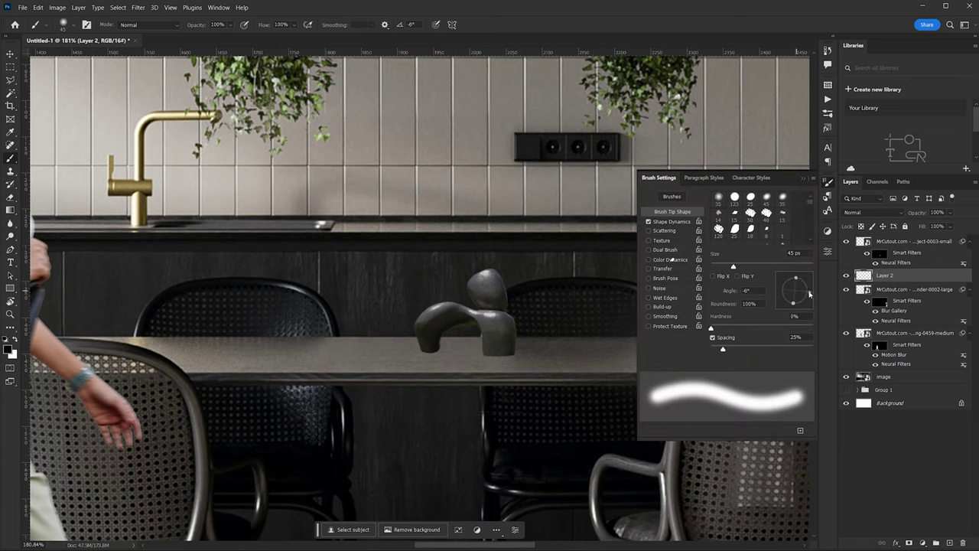
left_click_drag(798, 305, 796, 296)
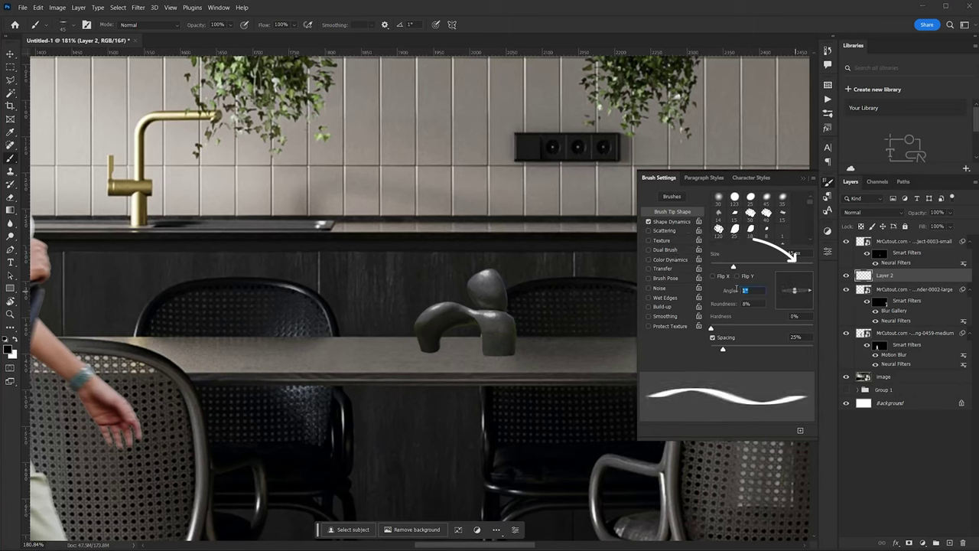
left_click(804, 181)
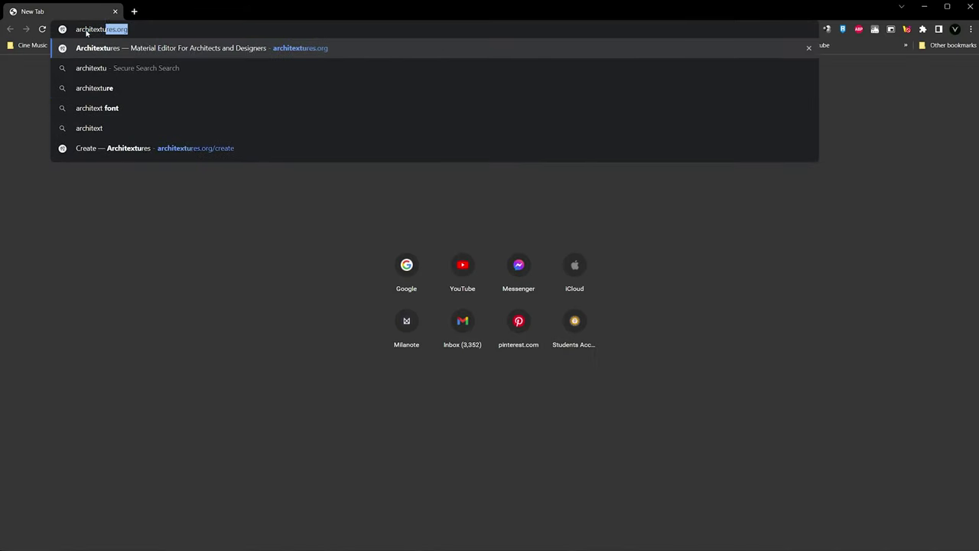
Open architextures.org in the web browser and browse its materials
type("ures/or")
key("BackSpace")
key("BackSpace")
key("BackSpace")
type(".org")
key("Return")
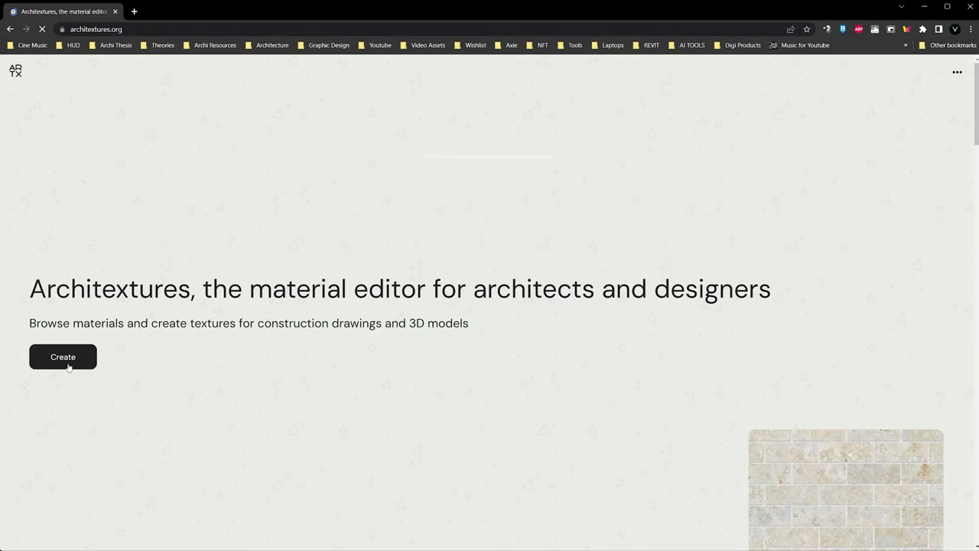
scroll(384, 264, "down", 10)
scroll(377, 229, "down", 3)
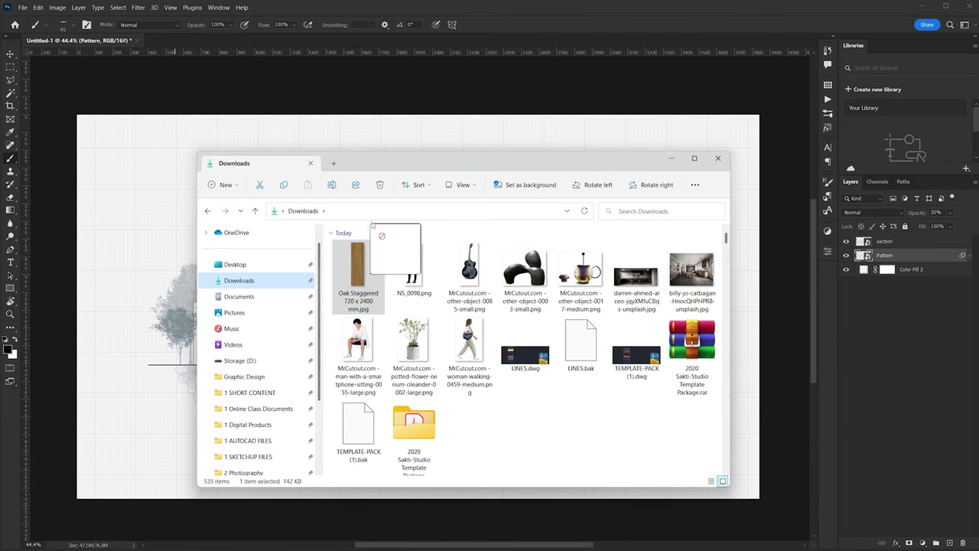
Open Oak Staggered 720 x 2400 mm.jpg from the Downloads folder as a separate document in Photoshop
left_click_drag(394, 252, 281, 42)
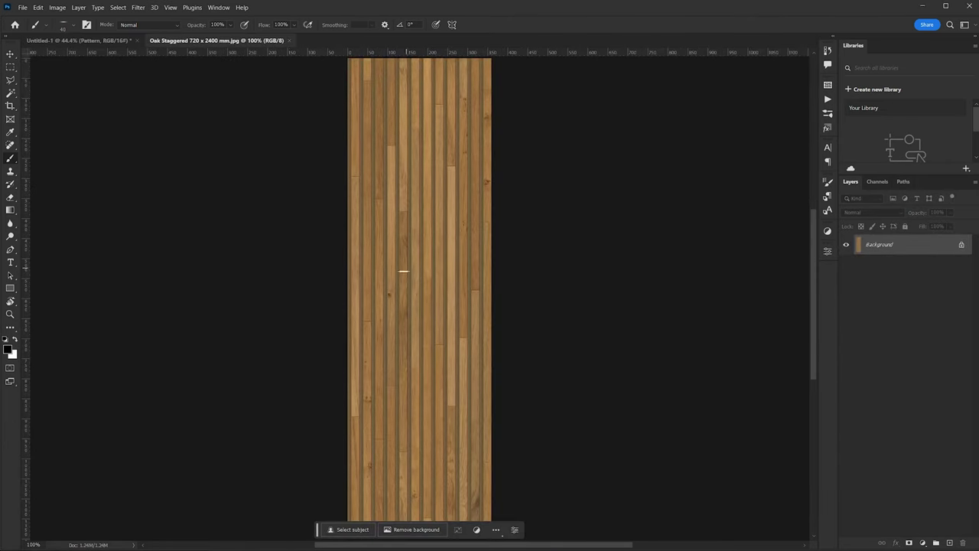
scroll(433, 284, "down", 2)
scroll(433, 284, "up", 1)
left_click_drag(410, 284, 447, 288)
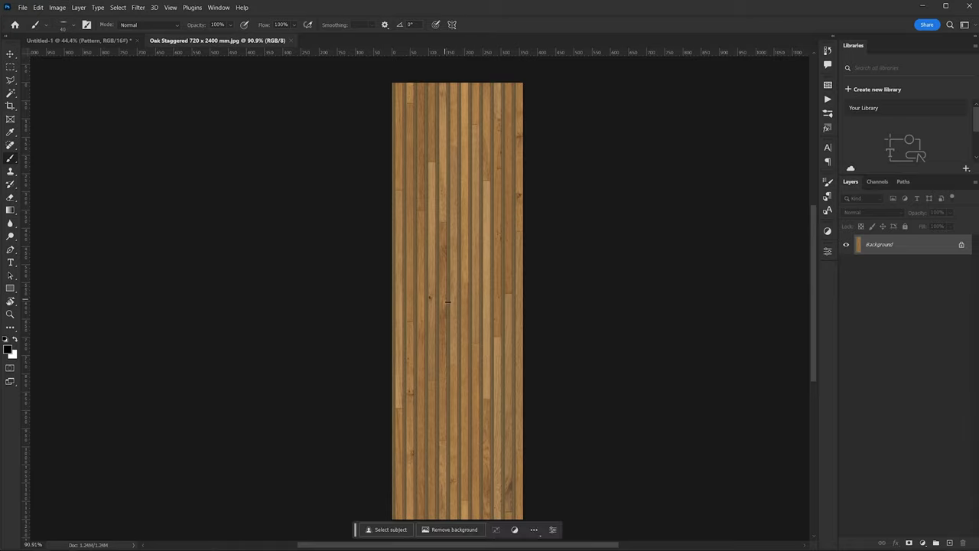
Define the entire oak image as a pattern named Oak Staggered 720 x 2400 mm.jpg and display the saved patterns
key("ctrl+a")
left_click(37, 7)
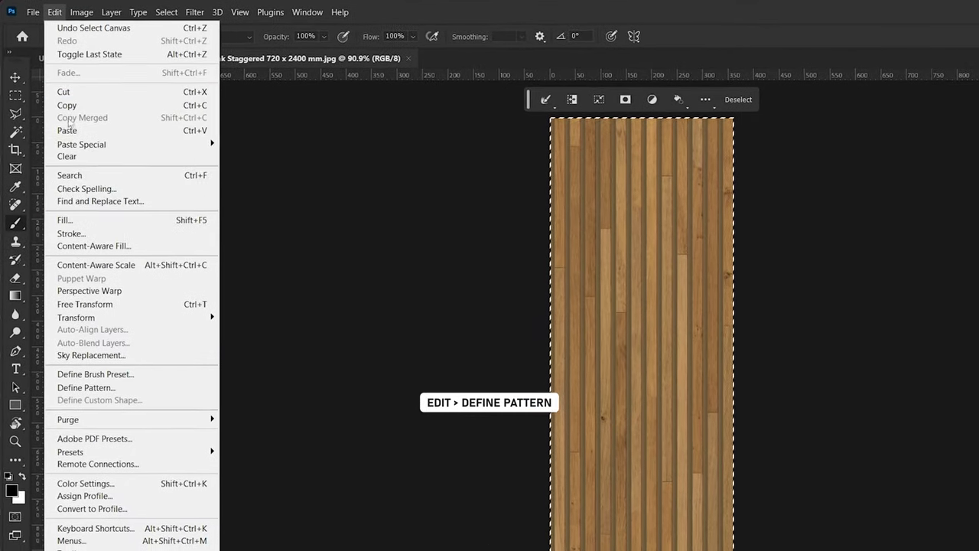
left_click(85, 387)
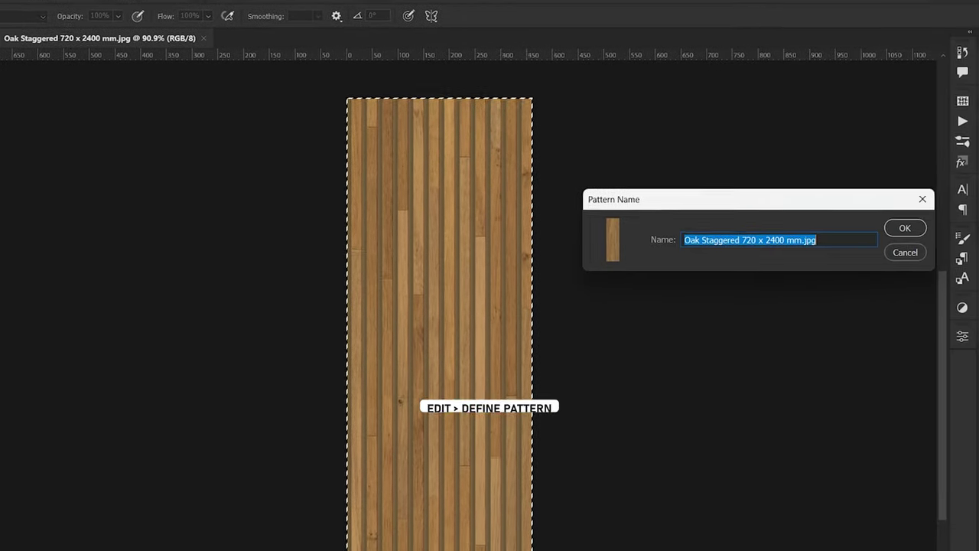
left_click(865, 224)
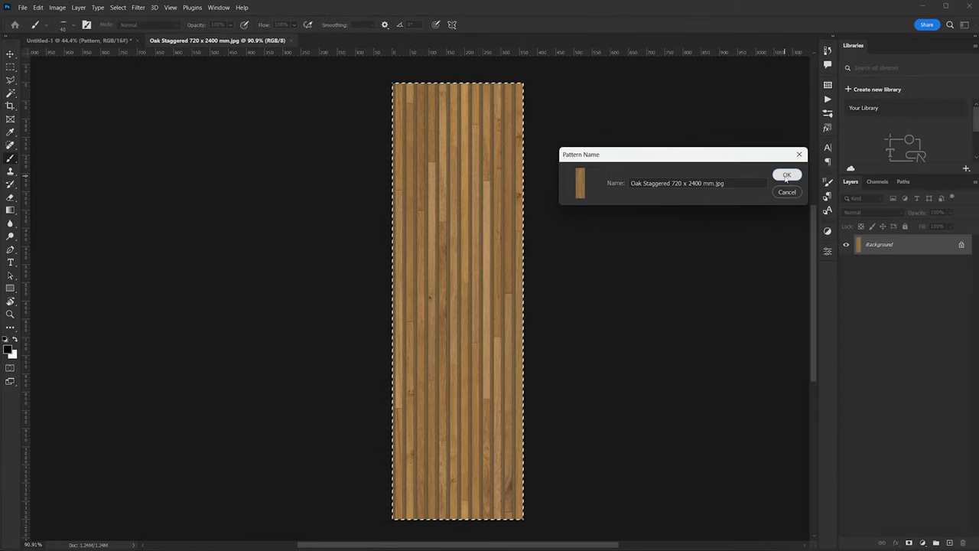
left_click(217, 8)
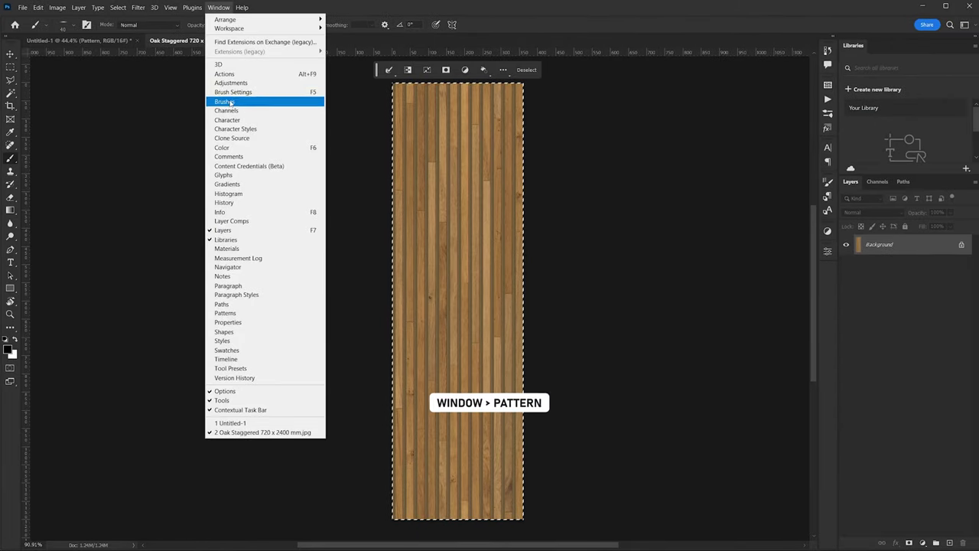
left_click(225, 313)
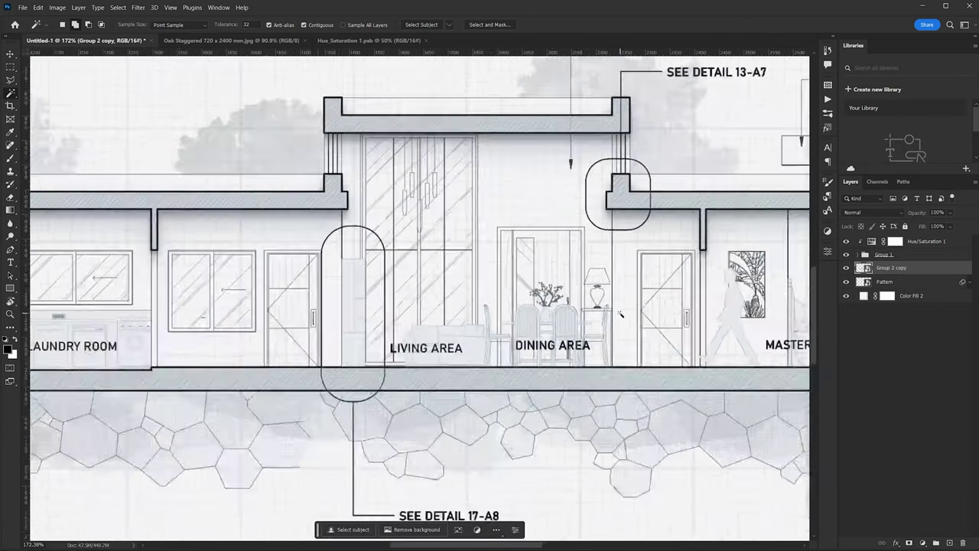
Select the wall area around the window between the laundry room and living area and add a pattern fill layer to it
scroll(621, 313, "down", 4)
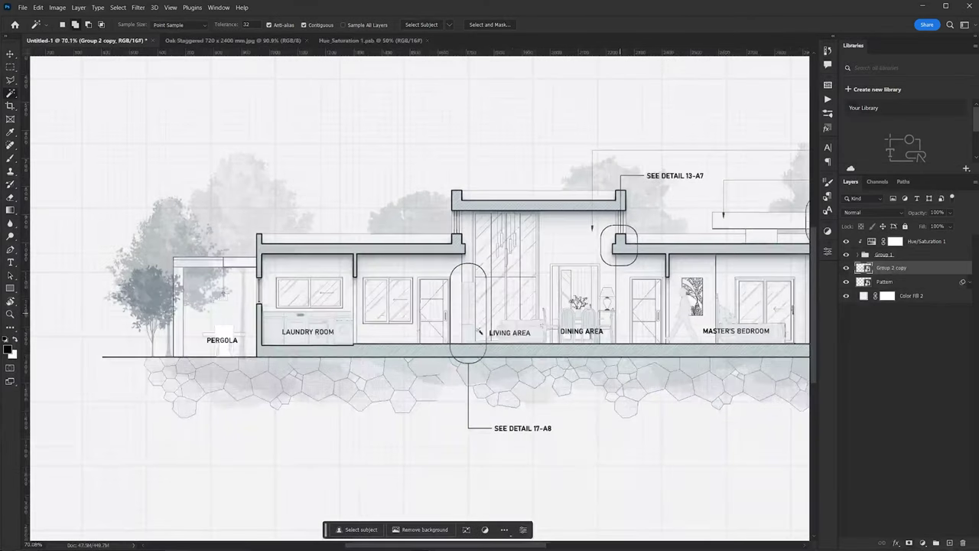
scroll(331, 319, "up", 3)
left_click(354, 371)
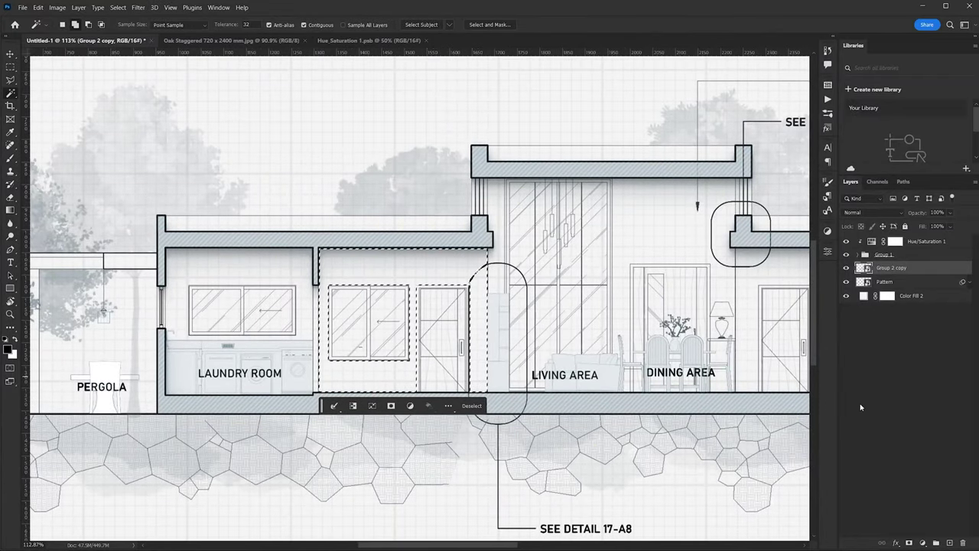
left_click(921, 542)
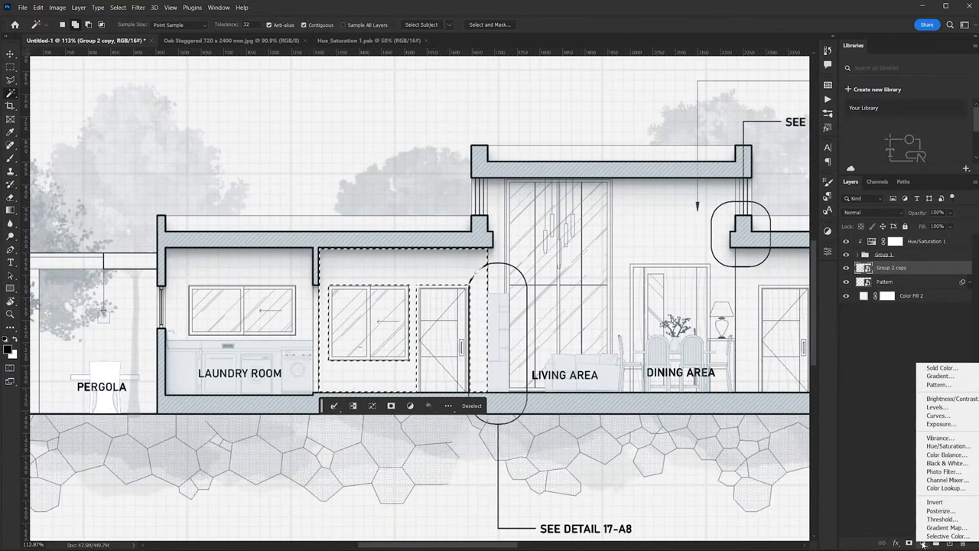
left_click(937, 385)
Choose the Oak Staggered wood pattern for the wall fill and set its scale to 20%
left_click(620, 204)
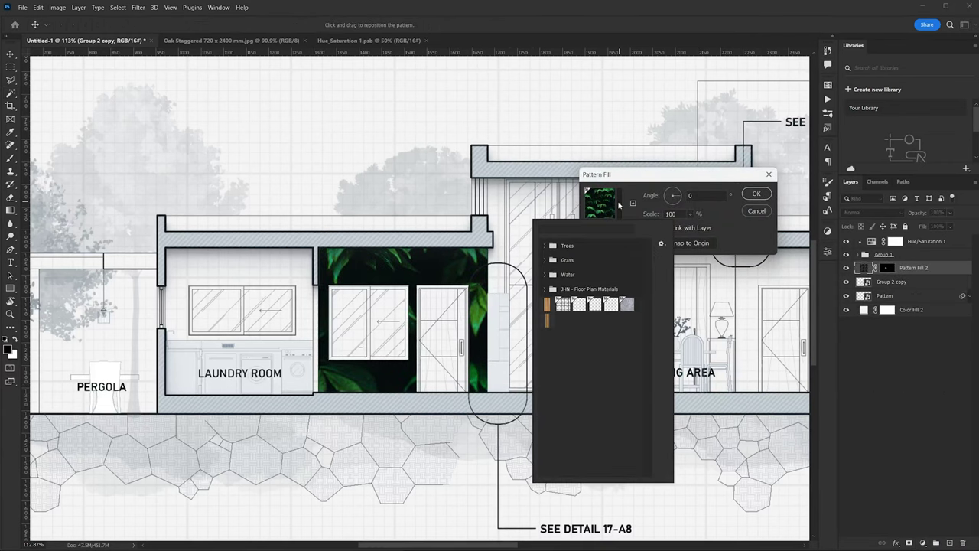
left_click(546, 320)
left_click(659, 184)
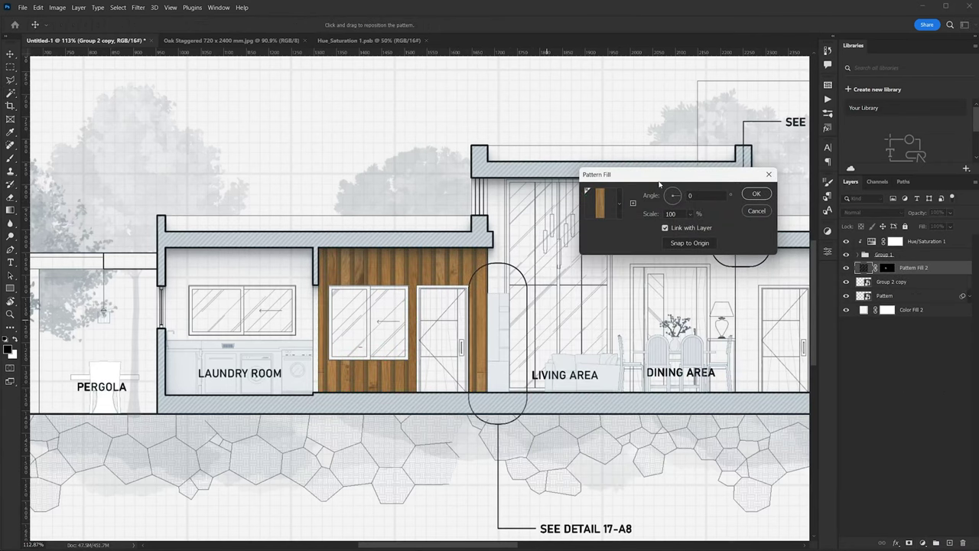
double_click(675, 213)
type("20")
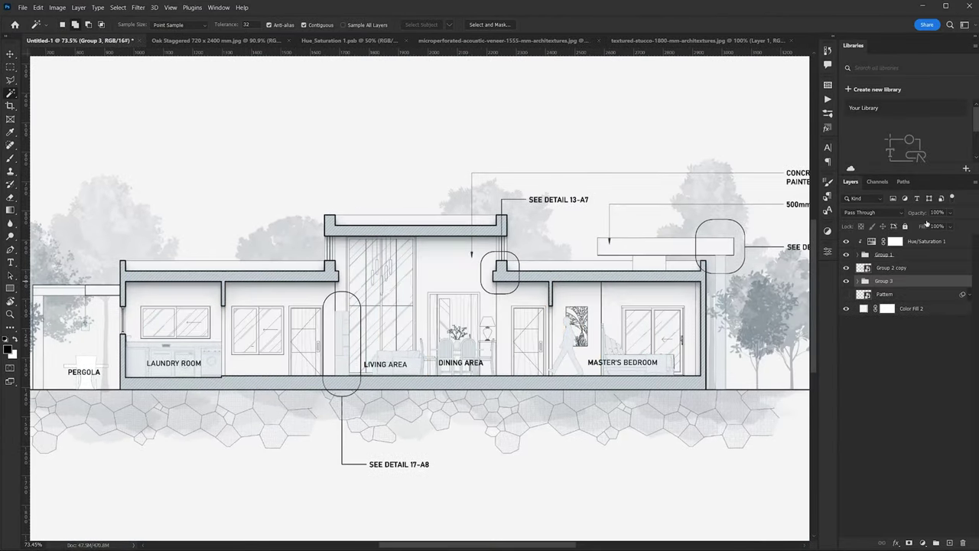
left_click(909, 213)
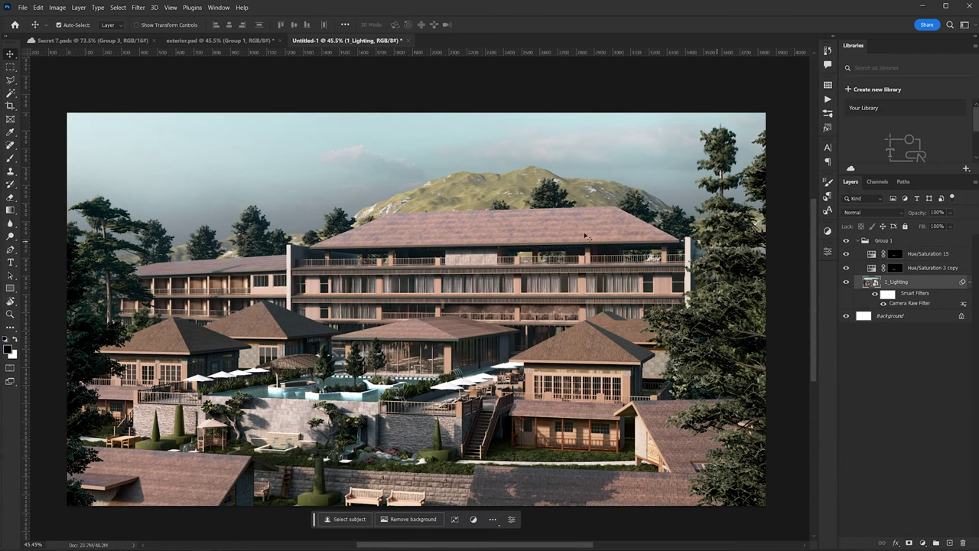
Start a sky replacement on the resort render and try out several blue sky presets with scattered clouds
left_click(38, 10)
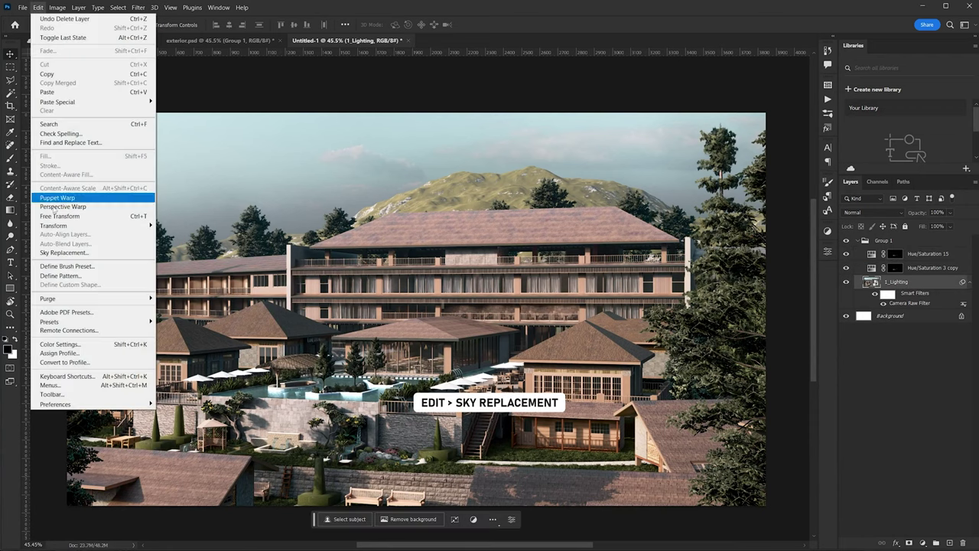
left_click(57, 252)
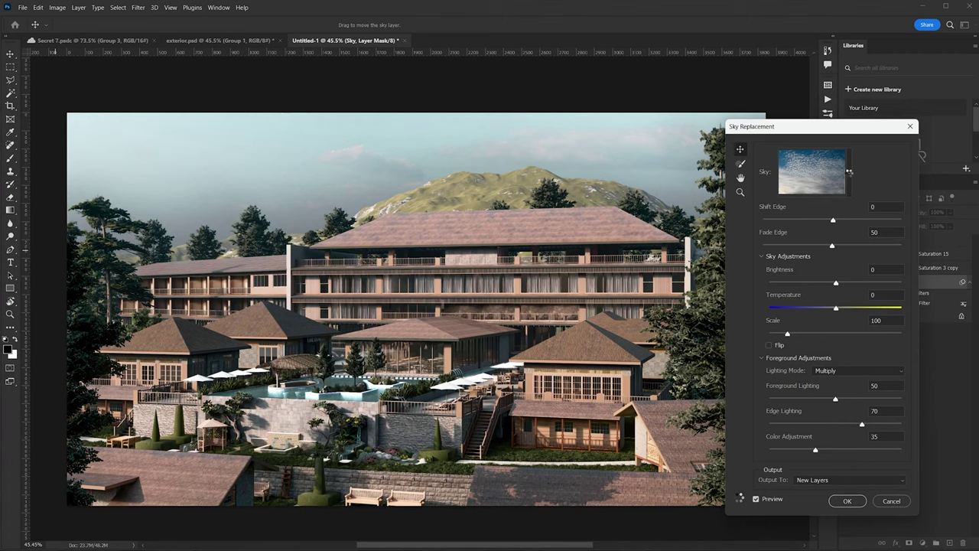
left_click(849, 172)
left_click(803, 344)
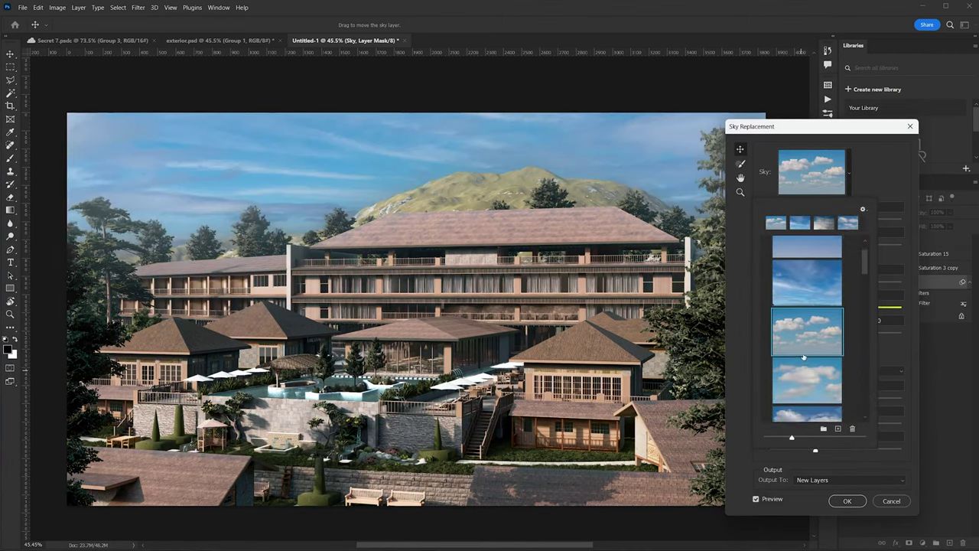
scroll(803, 357, "down", 2)
left_click(803, 357)
left_click(805, 358)
scroll(806, 357, "down", 3)
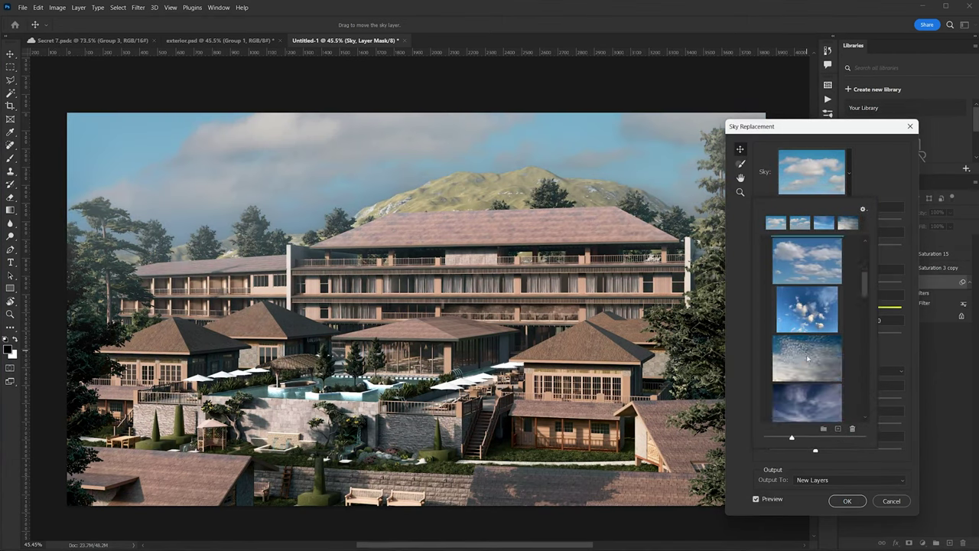
Apply the grey overcast sky preset with brightness 28, temperature 38 and foreground lighting 17, output to new layers
left_click(807, 357)
left_click_drag(836, 283, 854, 284)
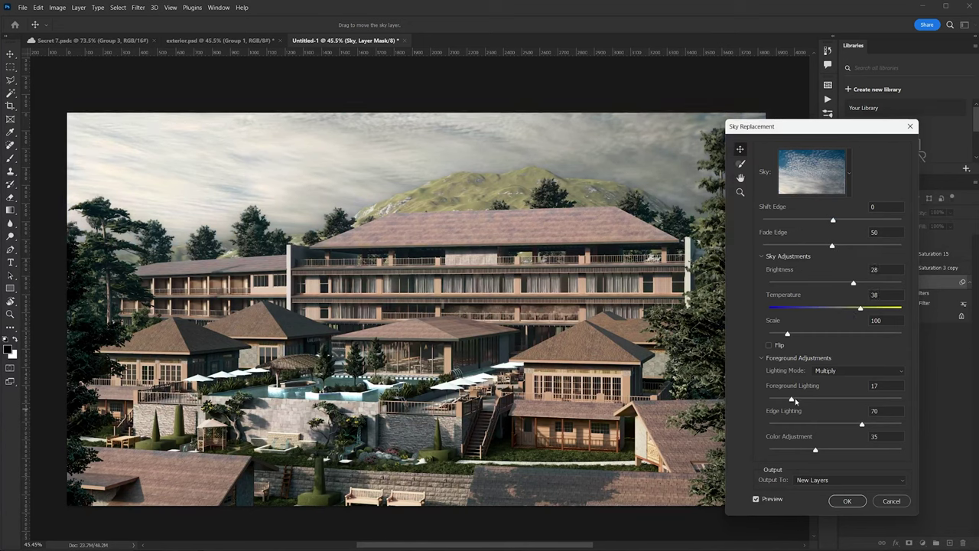
left_click(847, 501)
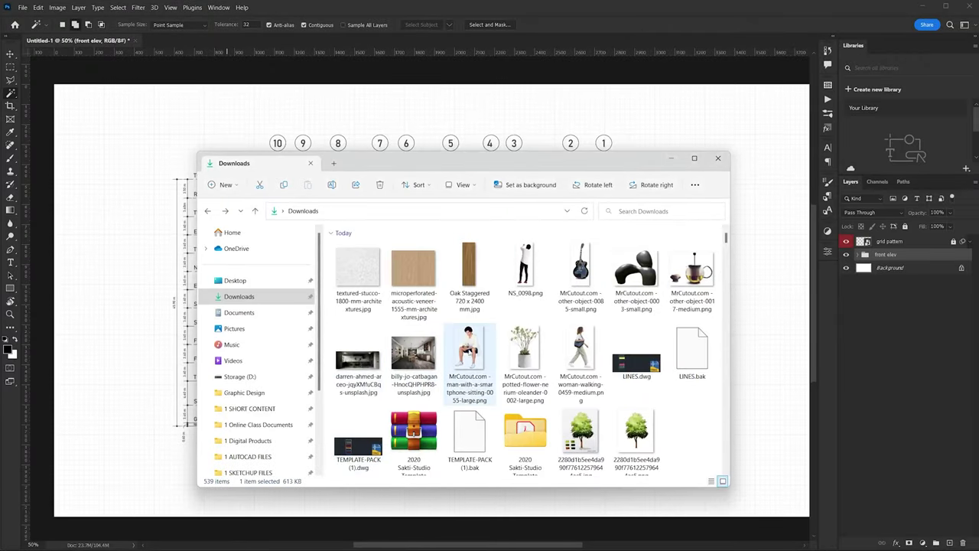
Open the cut-out green tree PNG from Downloads as a separate document and place a white (ffffff) solid color fill layer beneath the tree
left_click_drag(641, 435, 321, 54)
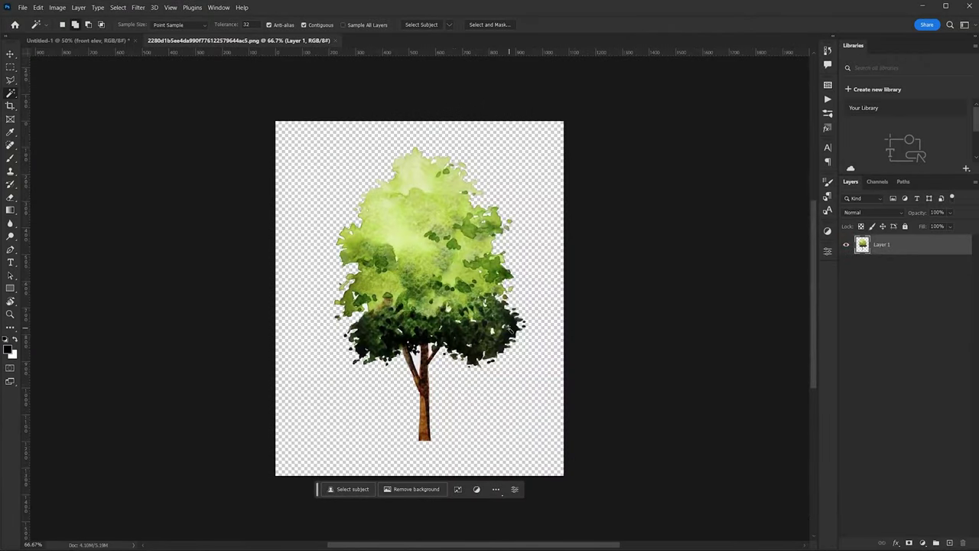
left_click(924, 543)
left_click(933, 367)
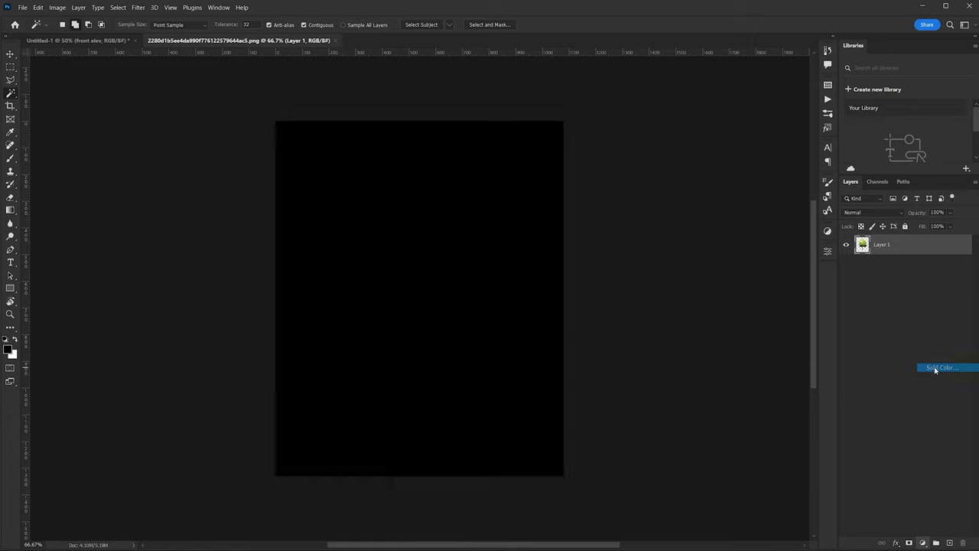
type("ffffff")
left_click(535, 337)
key("w")
key("ctrl+[")
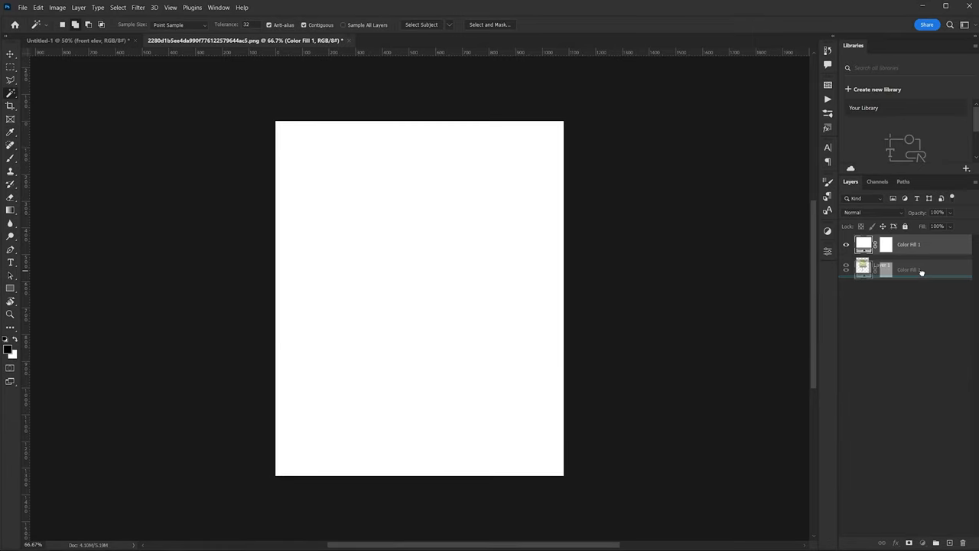
left_click(912, 244)
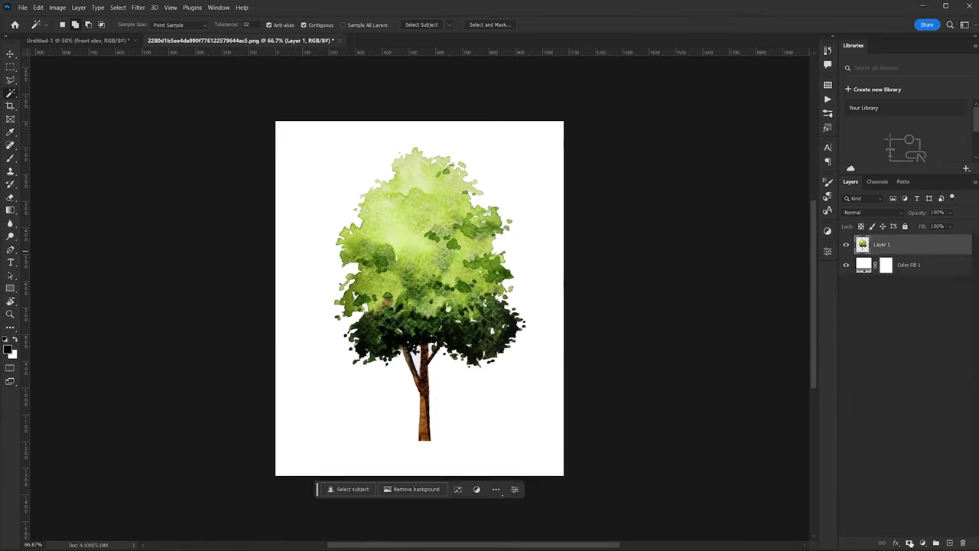
Add a Black & White adjustment layer above the tree, set Reds to about -44 and adjust the yellows and greens
left_click(923, 543)
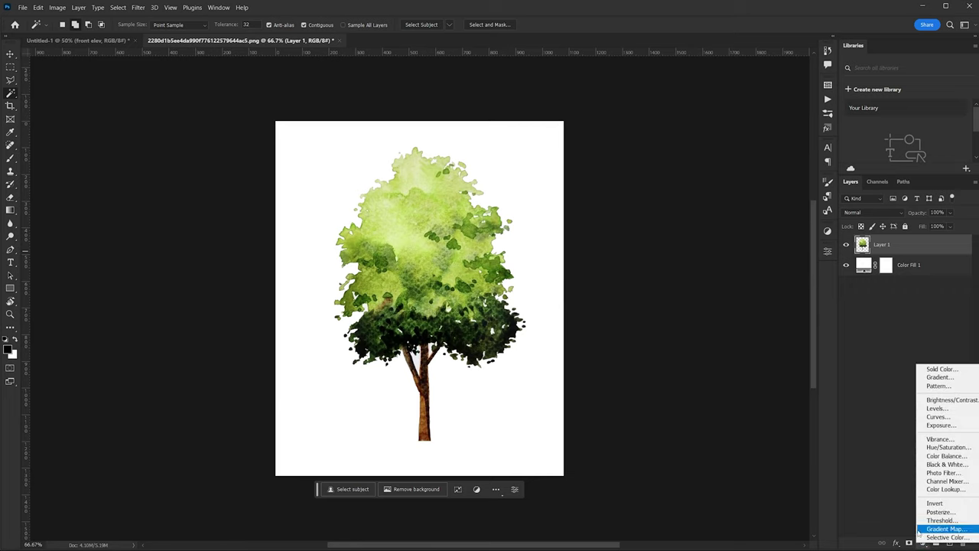
left_click(941, 464)
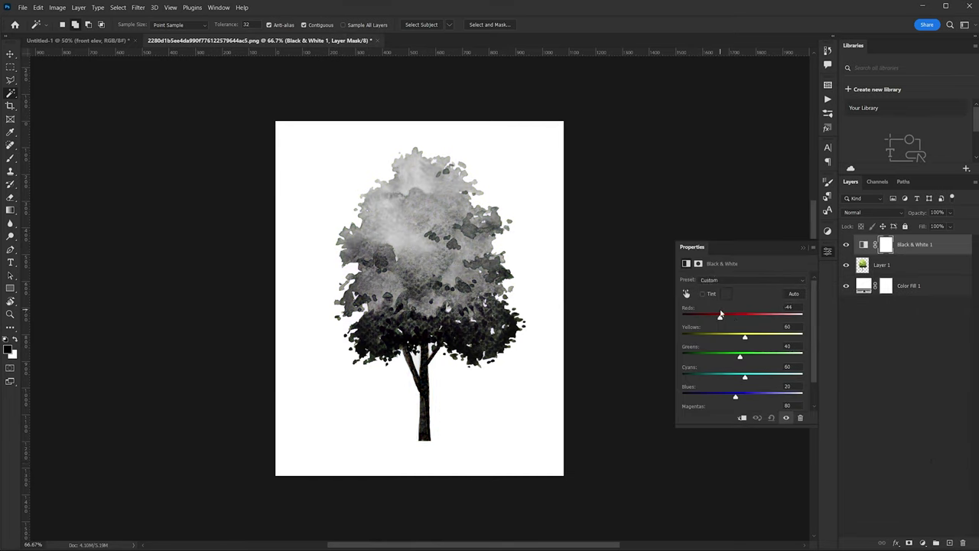
left_click_drag(751, 340, 751, 358)
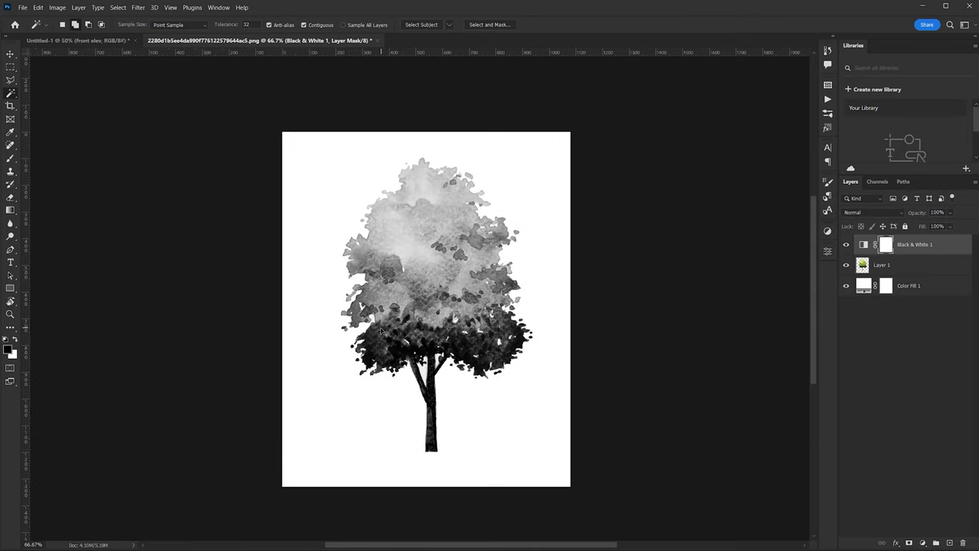
Select the whole canvas of the tree document and define it as a brush preset named tree brush
key("ctrl+a")
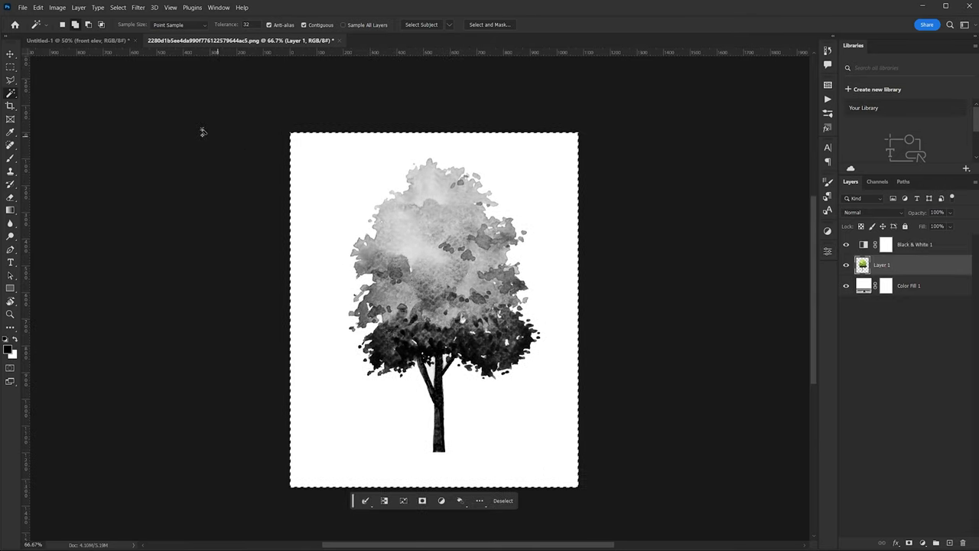
left_click(37, 6)
left_click(84, 267)
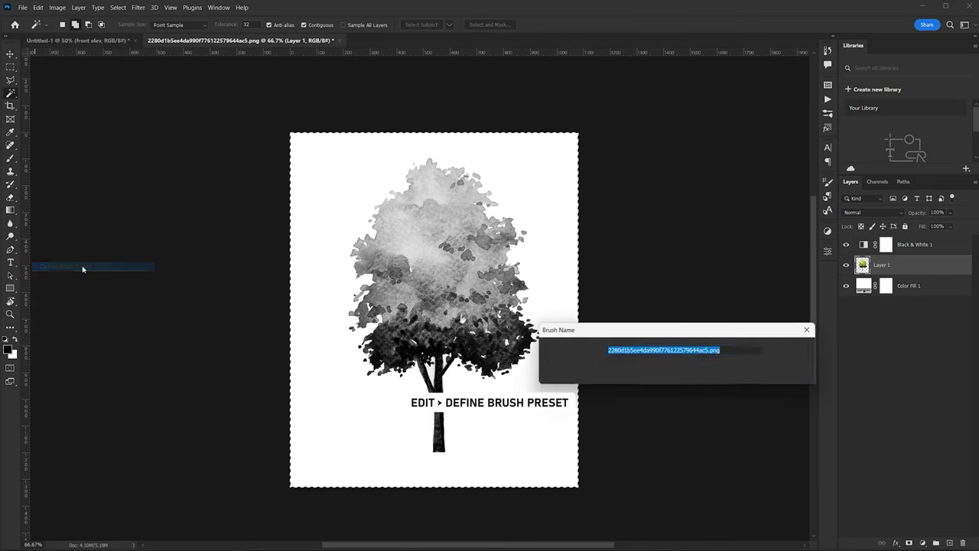
type("tree brush")
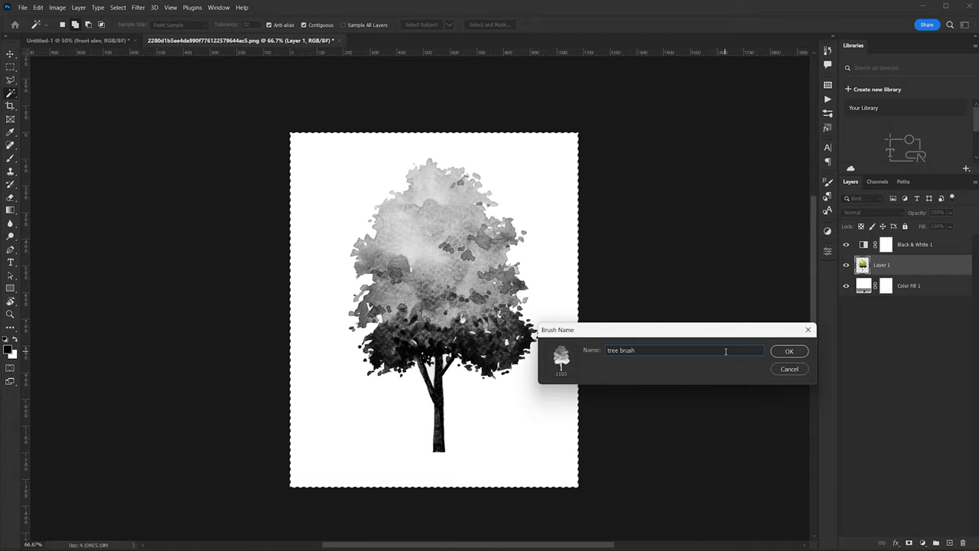
left_click(788, 351)
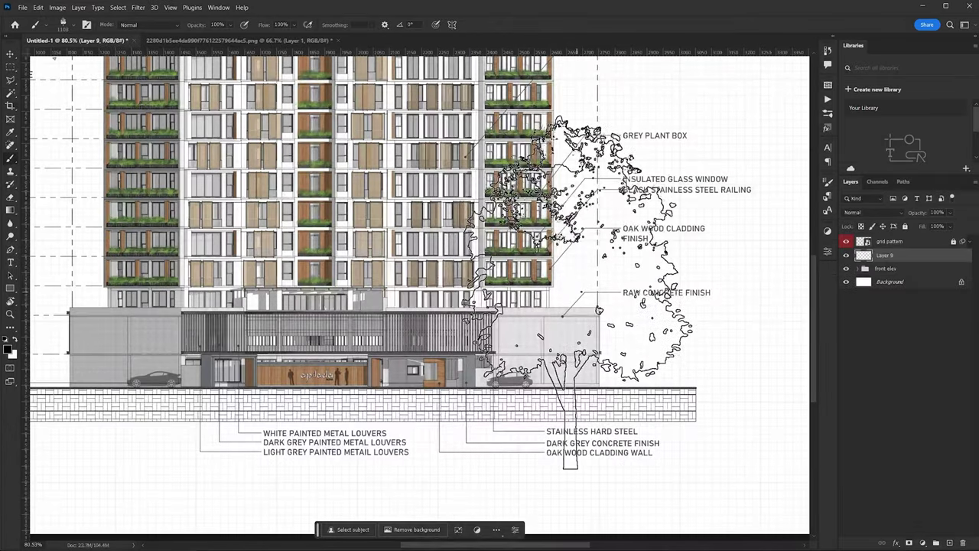
Shrink the tree brush to suit the scale of the front elevation drawing
key("bracketleft")
key("bracketleft")
key("bracketleft")
key("bracketleft")
key("bracketleft")
key("bracketleft")
key("bracketleft")
key("bracketleft")
key("bracketleft")
key("bracketleft")
Set the foreground color to dark green 1d541d
left_click(9, 348)
left_click(447, 424)
left_click(390, 425)
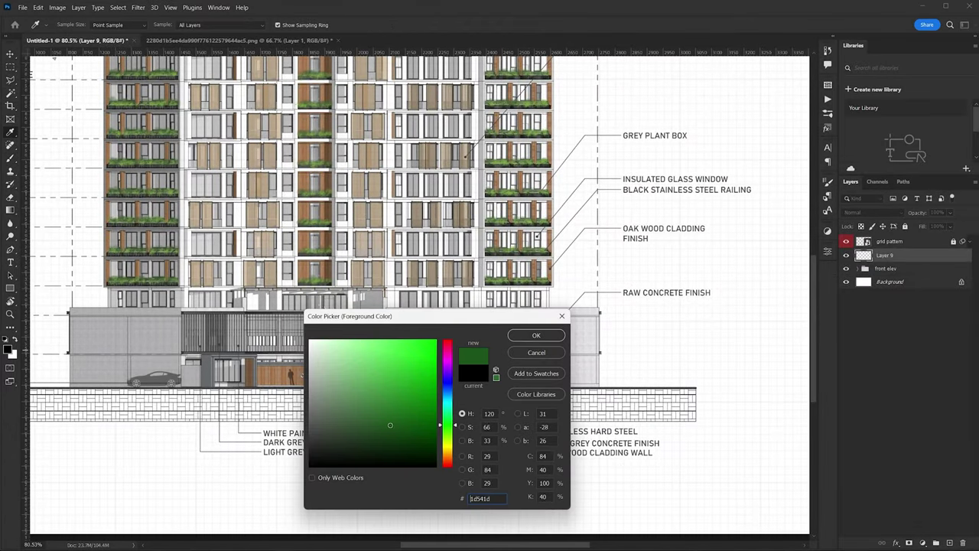
left_click(536, 337)
Stamp a tree at each end of the building's ground line, plus another beside the right-hand tree on a new layer
left_click(587, 348)
scroll(587, 348, "down", 2)
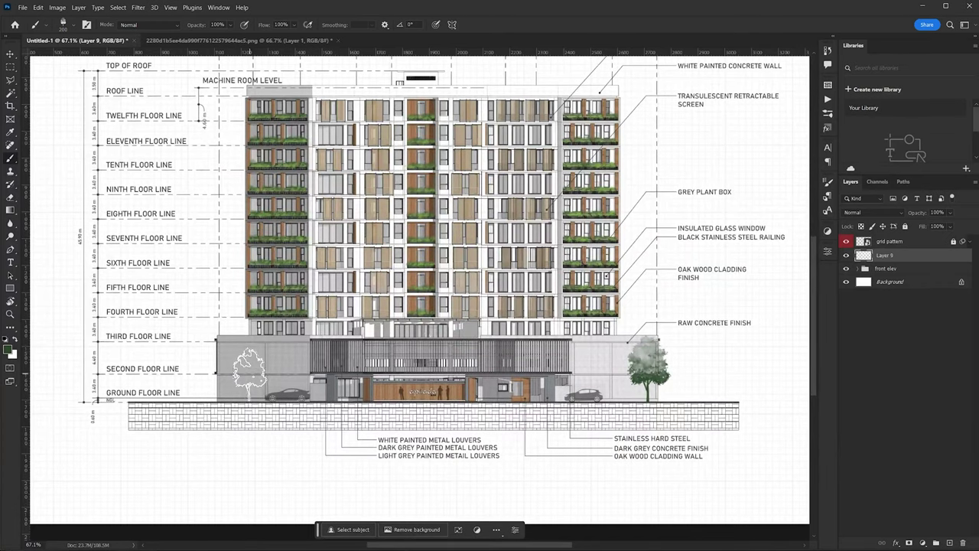
left_click(259, 373)
scroll(565, 390, "down", 2)
key("ctrl+alt+shift+n")
left_click(655, 373)
Pick another tree shape from the saved brush presets
left_click(73, 24)
double_click(63, 271)
scroll(276, 349, "down", 1)
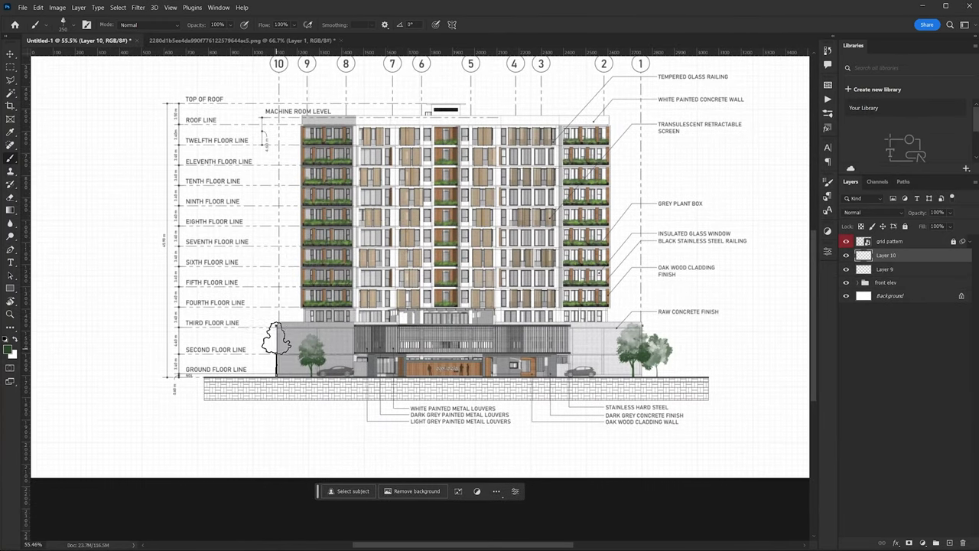
left_click(62, 24)
double_click(62, 202)
Shrink the chosen tree brush and stamp another tree just beyond the right end of the building
key("bracketleft")
key("bracketleft")
key("bracketleft")
key("bracketleft")
key("bracketleft")
key("bracketleft")
key("bracketleft")
key("bracketleft")
key("bracketleft")
key("bracketleft")
left_click(691, 346)
left_click(63, 24)
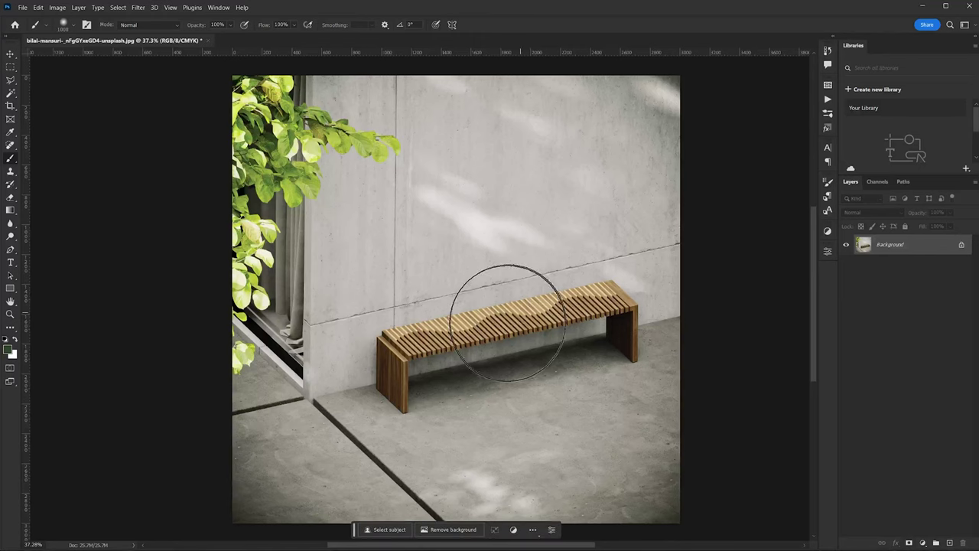
Copy the Old Painted Concrete with Decal image from the Google results in Chrome and paste it into the bench photo in Photoshop
left_click_drag(492, 291, 485, 287)
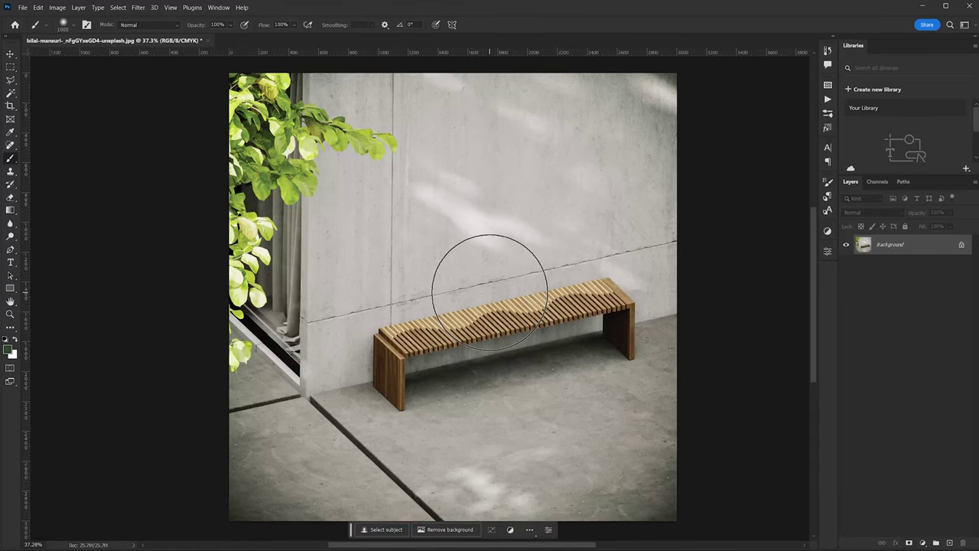
key("alt+Tab")
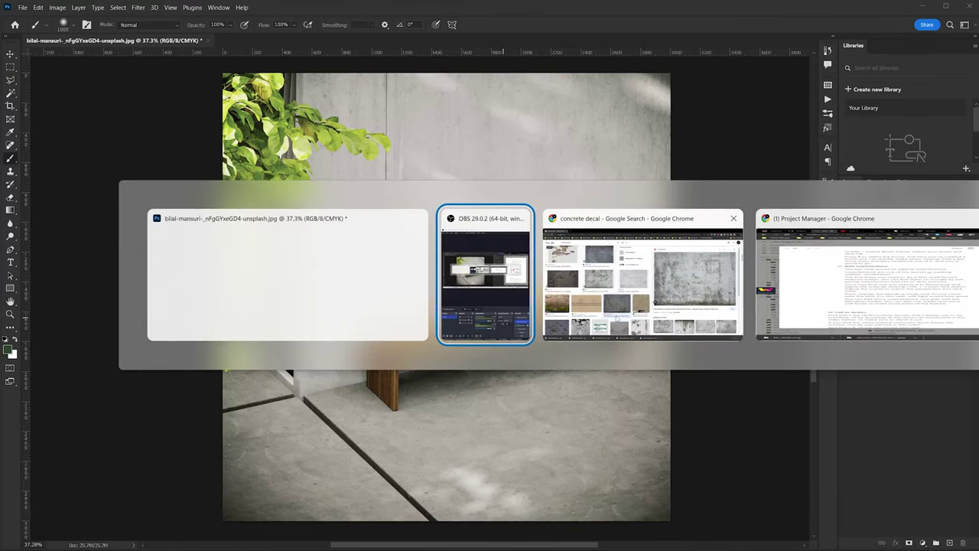
left_click(617, 318)
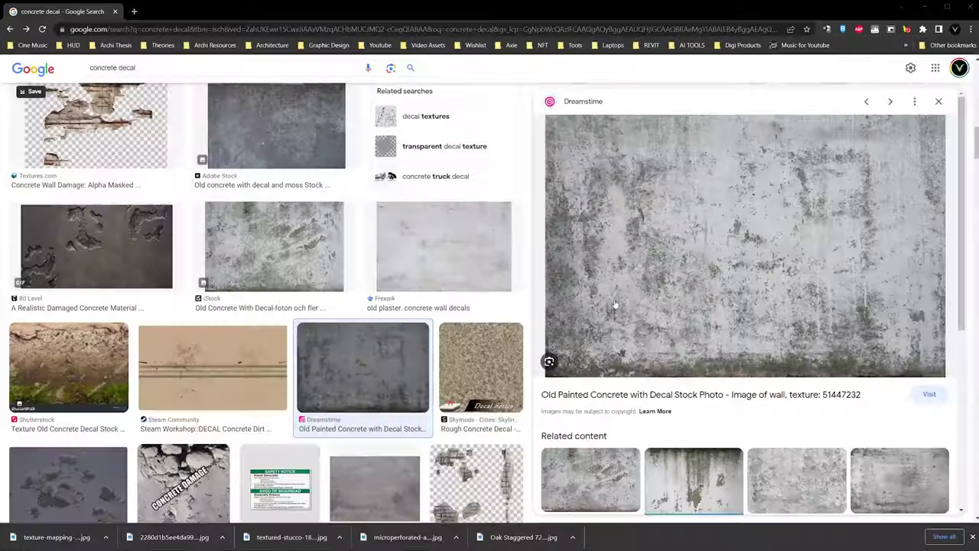
right_click(691, 249)
left_click(719, 369)
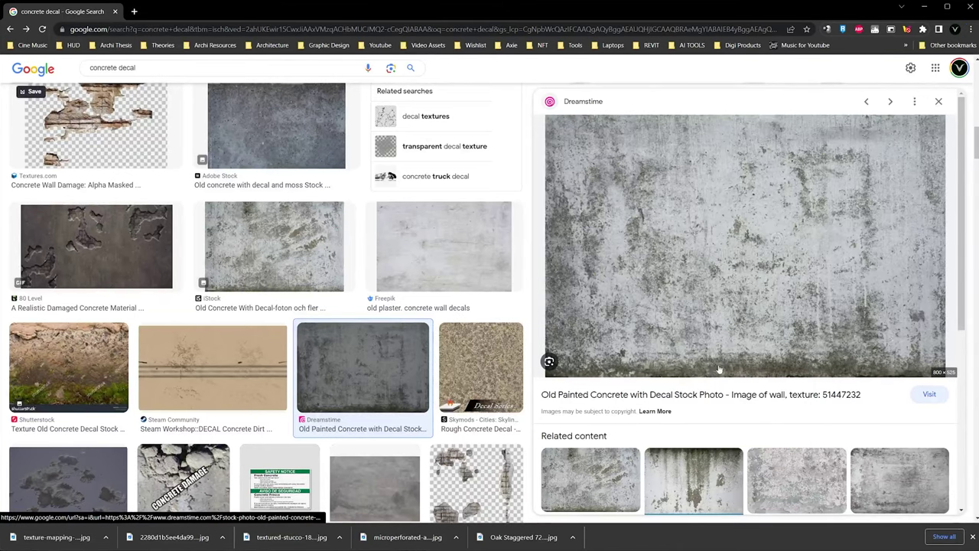
key("alt+Tab")
key("ctrl+v")
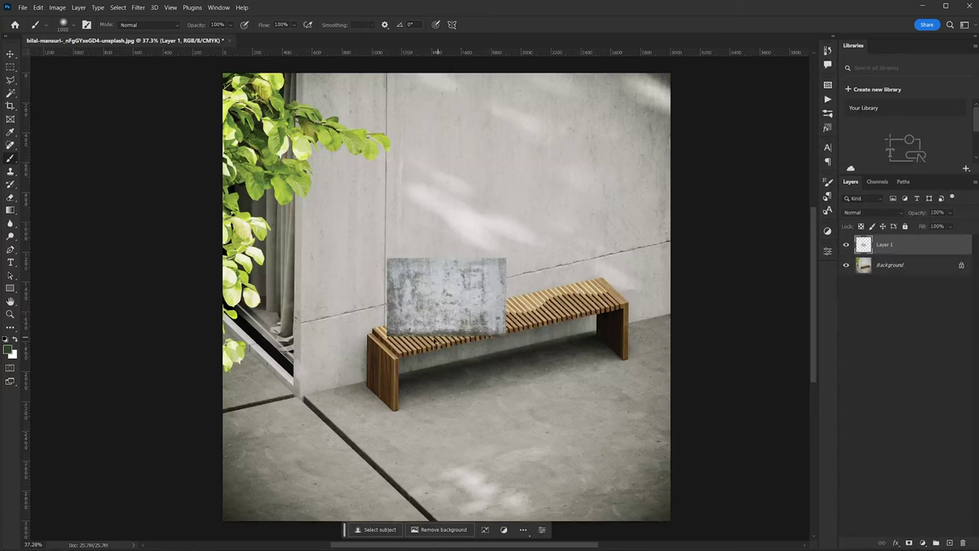
Distort the pasted concrete texture to match the perspective of the wall above the bench, covering it up to the panel joints
key("ctrl+t")
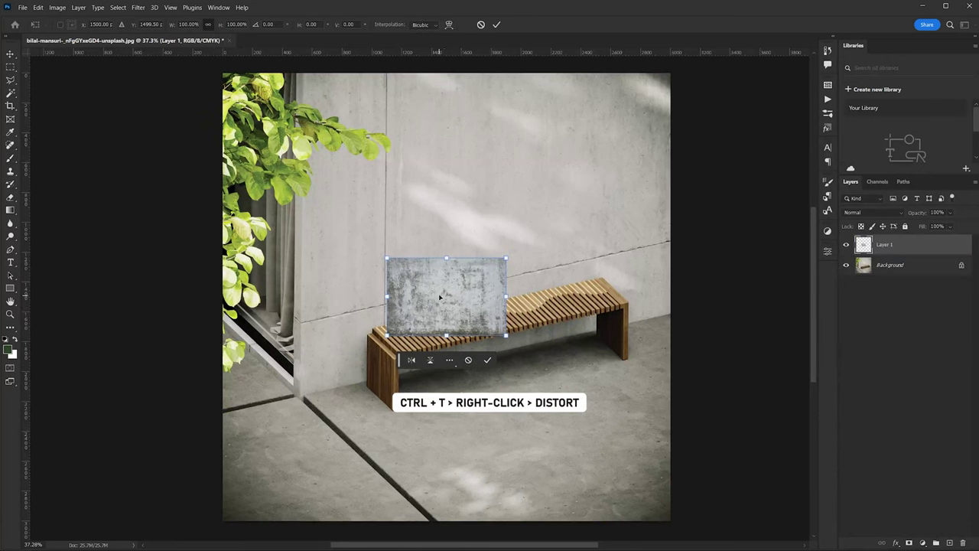
right_click(439, 298)
left_click(468, 342)
left_click_drag(421, 304, 420, 273)
left_click_drag(386, 227, 391, 69)
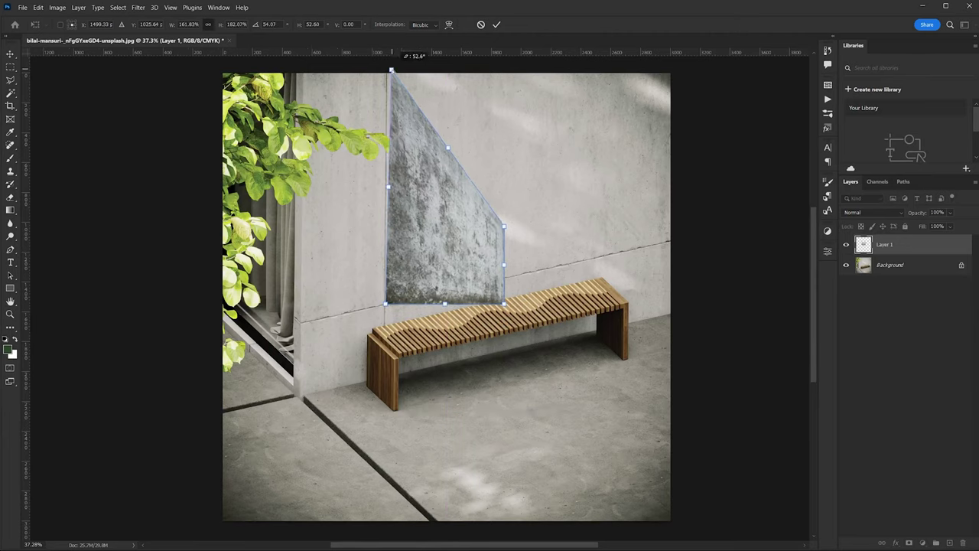
scroll(391, 68, "up", 5)
left_click_drag(378, 370, 680, 104)
left_click_drag(383, 491, 668, 388)
left_click_drag(481, 245, 497, 243)
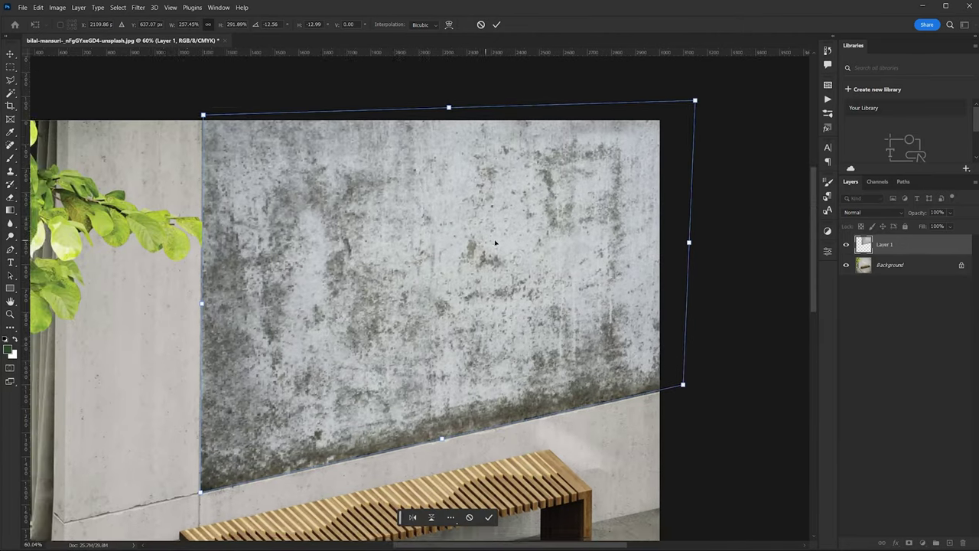
scroll(514, 243, "down", 5)
key("Return")
Set the wall texture layer's blend mode to Soft Light
scroll(428, 246, "up", 1)
left_click(872, 214)
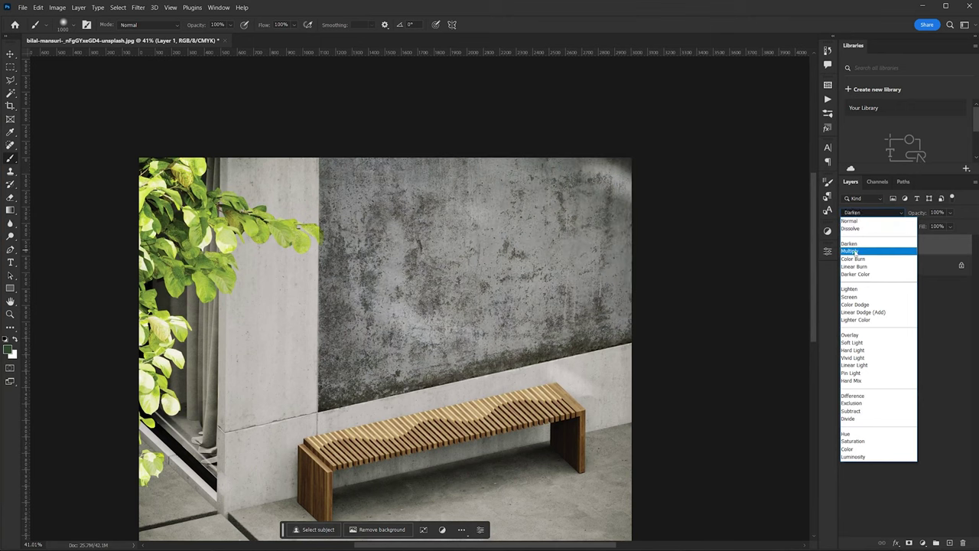
left_click(858, 340)
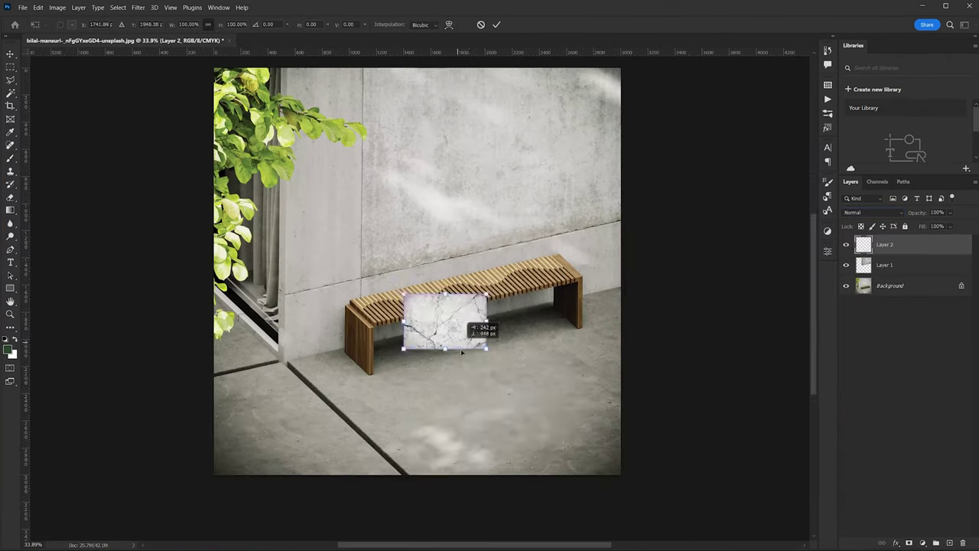
Stretch one cracked concrete texture across the floor in front of the bench and another across the upper wall
mouse_move(485, 301)
left_mouse_down()
mouse_move(709, 390)
mouse_move(658, 339)
left_mouse_up()
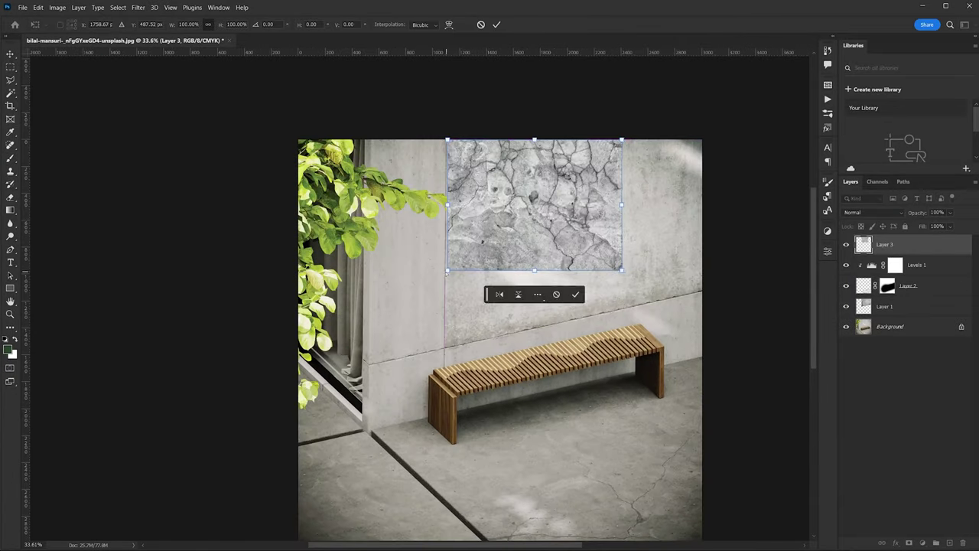
left_click_drag(618, 215, 721, 219)
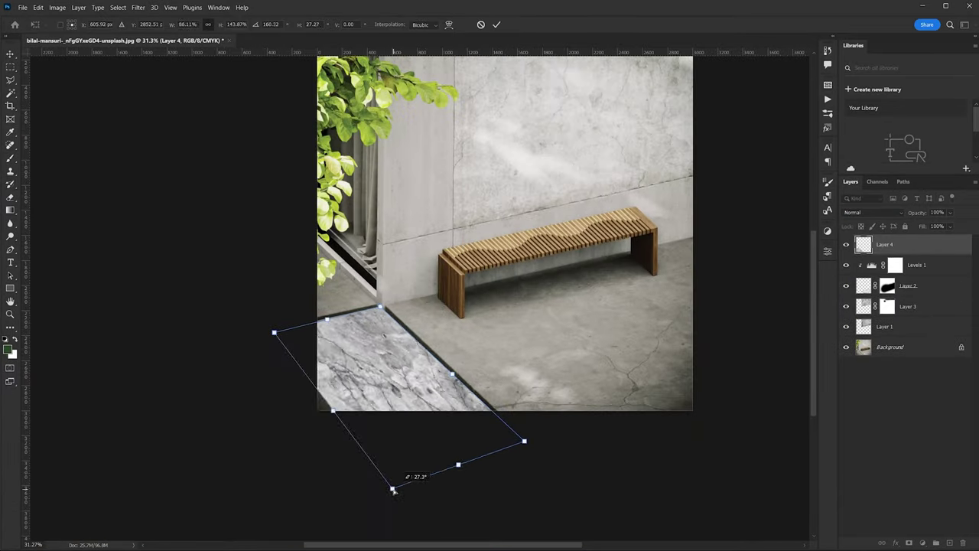
Distort the cracked texture over the floor slab beside the dark joint, widening it to follow the slab's perspective
left_click_drag(273, 332, 203, 343)
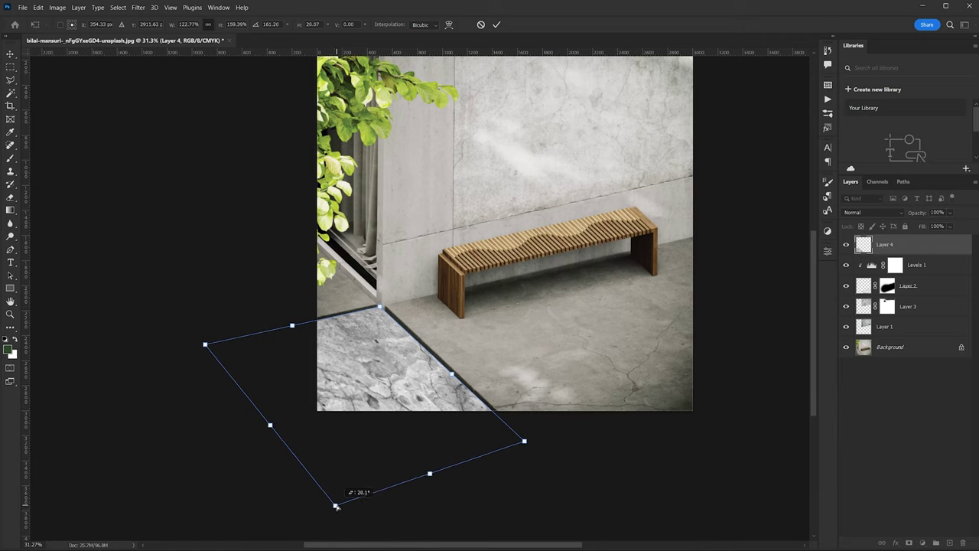